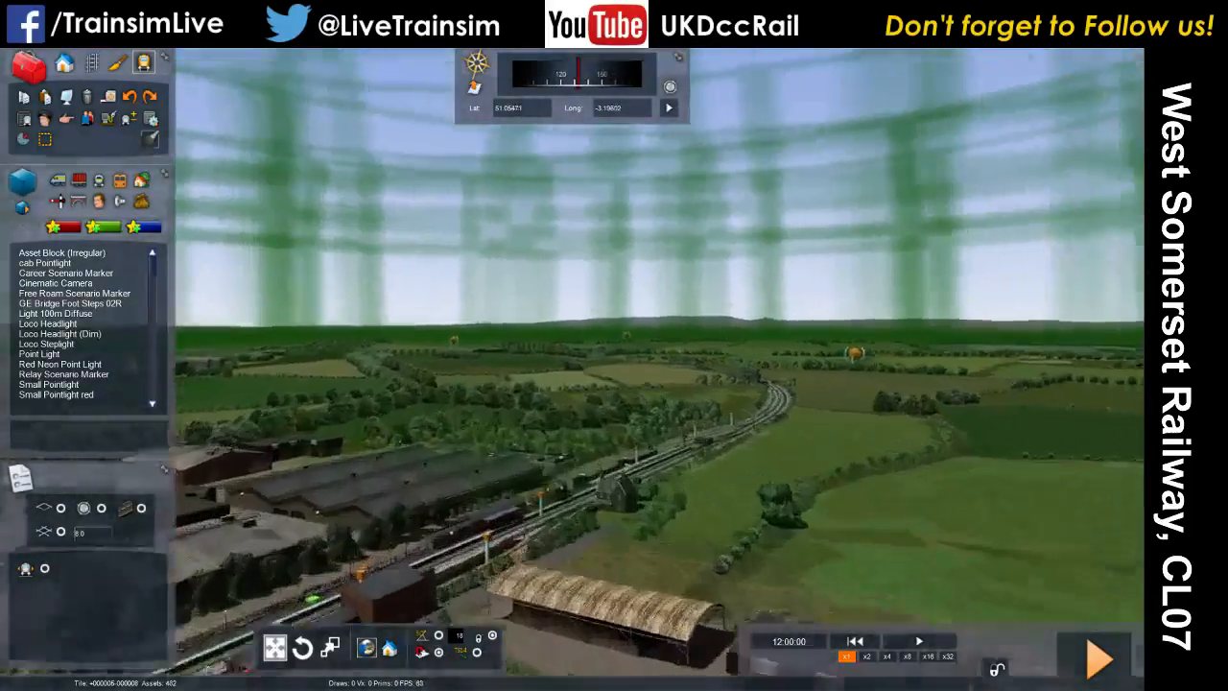
Step: Hide all overlays in the display filter and show only the scenario-level green, yellow and orange marker and track overlays
key(Up)
mouse_move(655, 309)
right_down()
mouse_move(656, 321)
mouse_move(654, 309)
right_up()
key(Down)
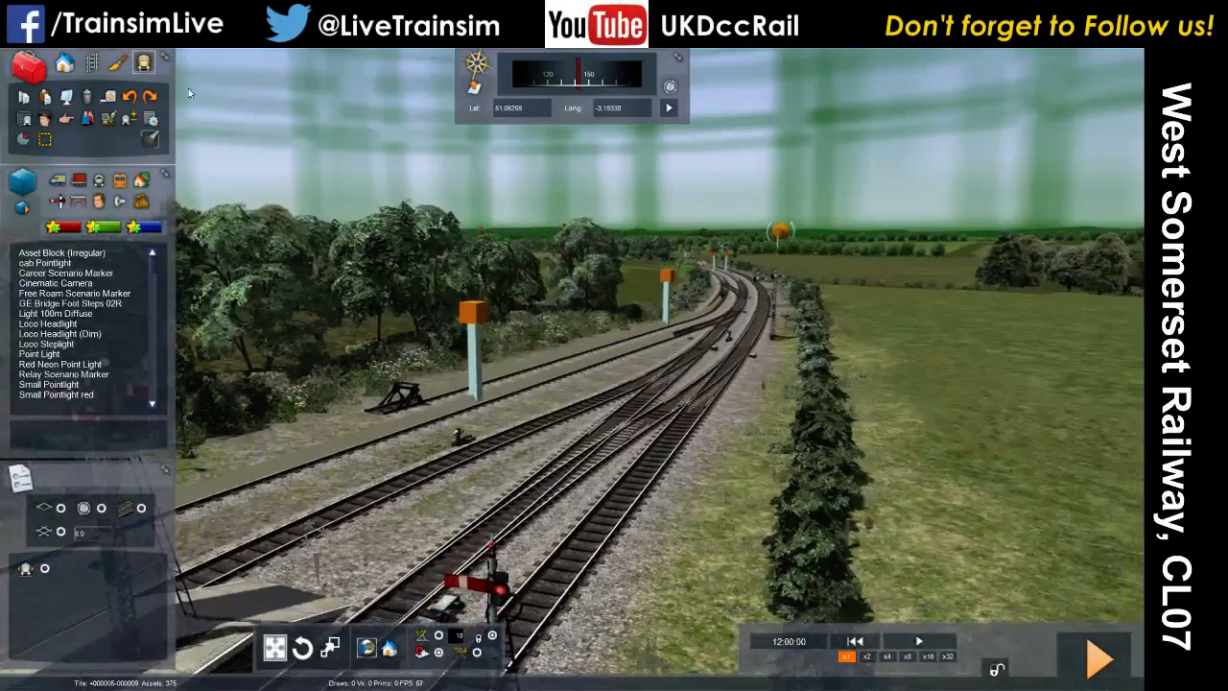
click(66, 98)
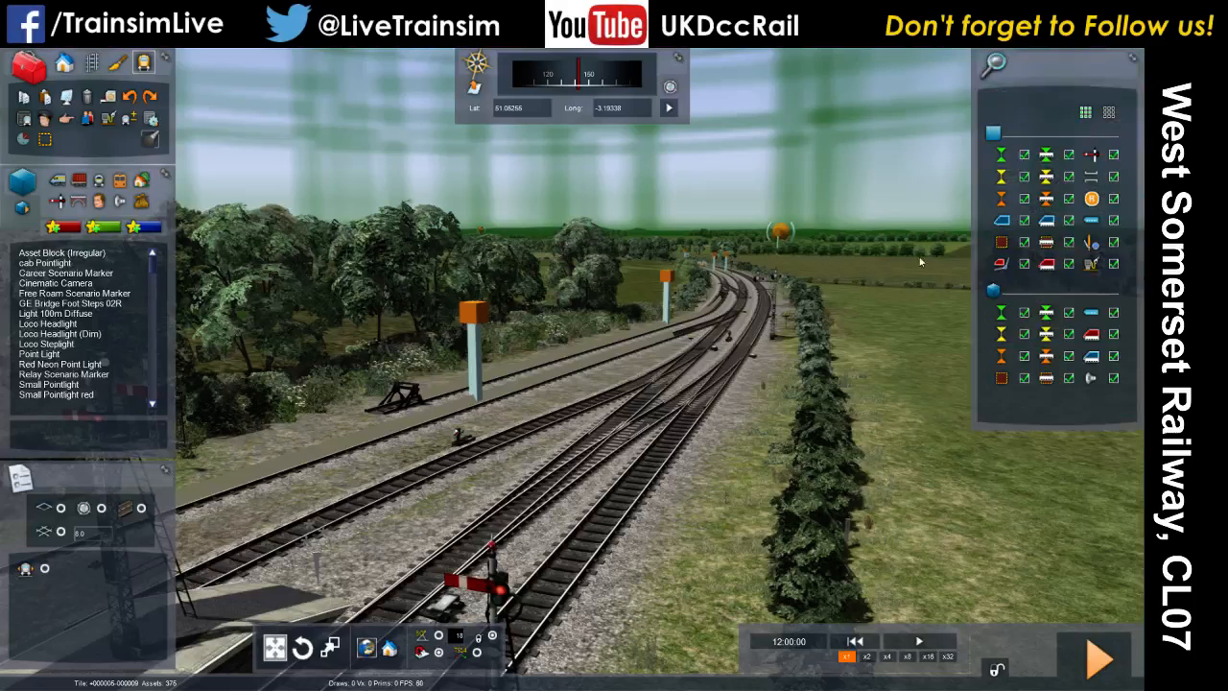
click(1110, 113)
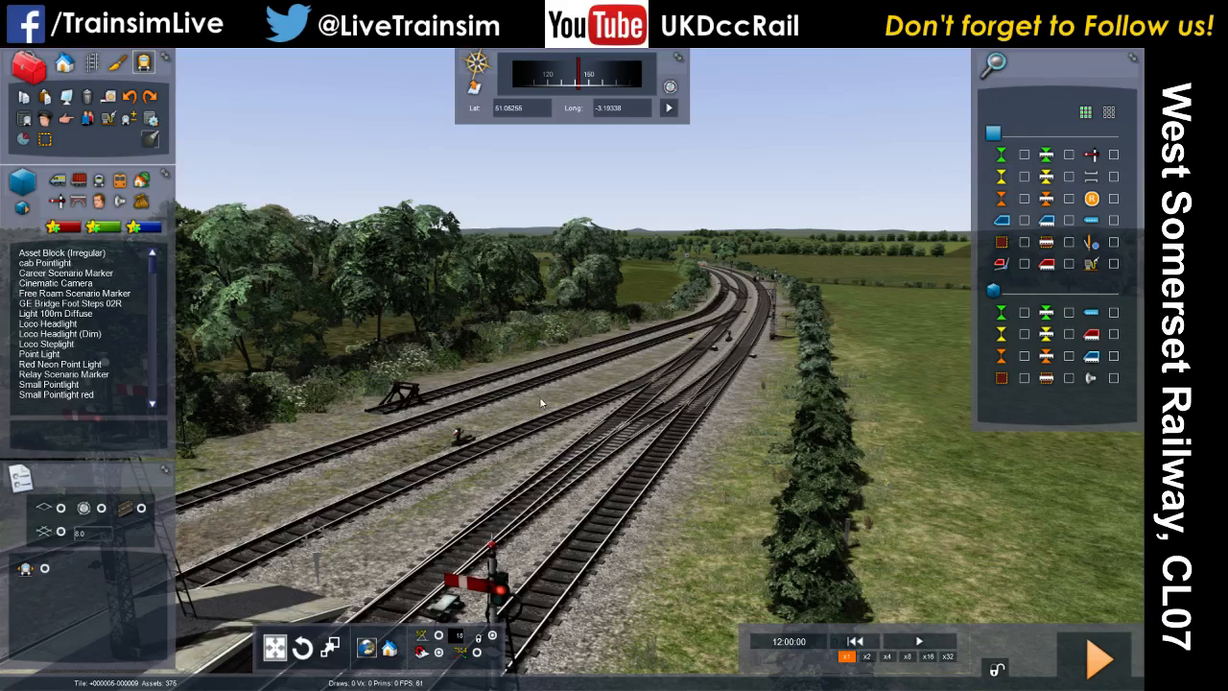
click(1023, 335)
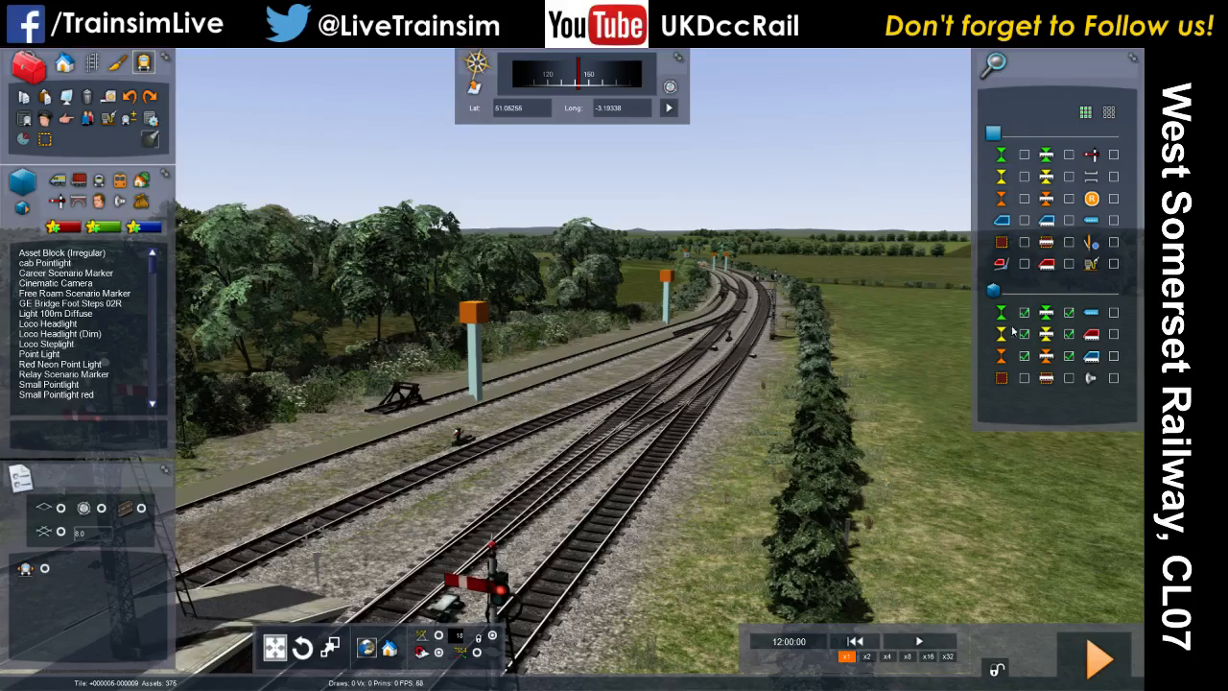
Step: Check the locomotives and wagons on offer and enable the SHG Class07Pack02 assets for the scenario
right_drag(788, 419, 864, 350)
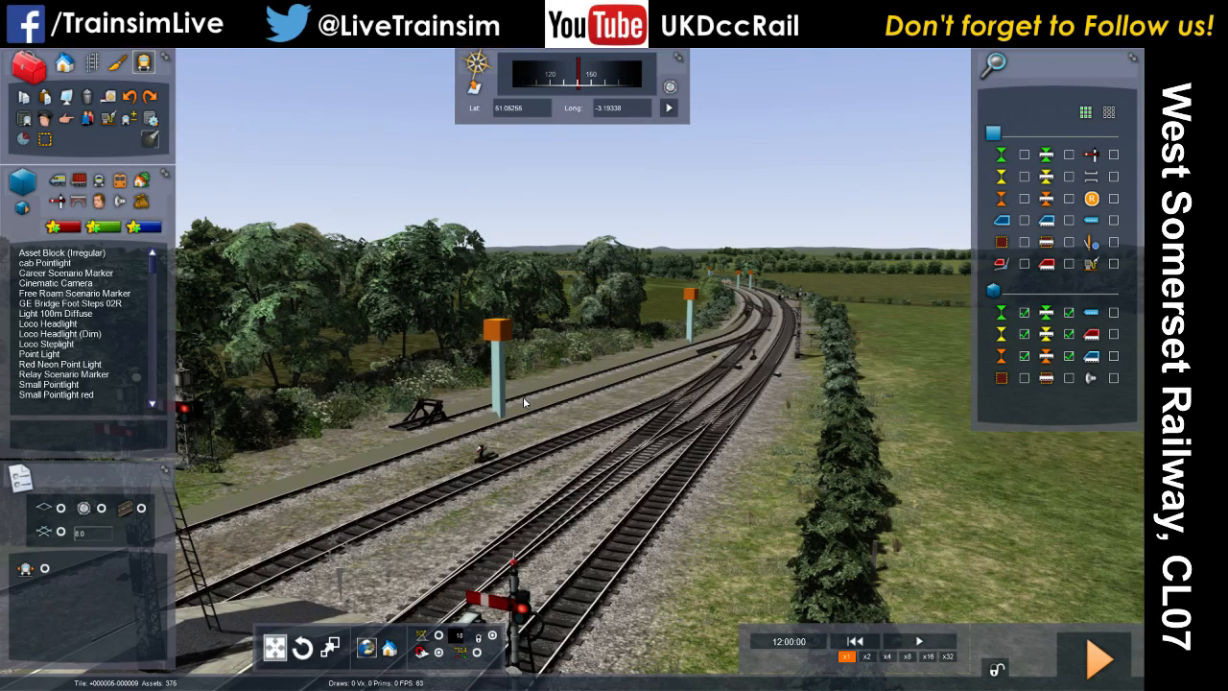
right_drag(631, 346, 636, 322)
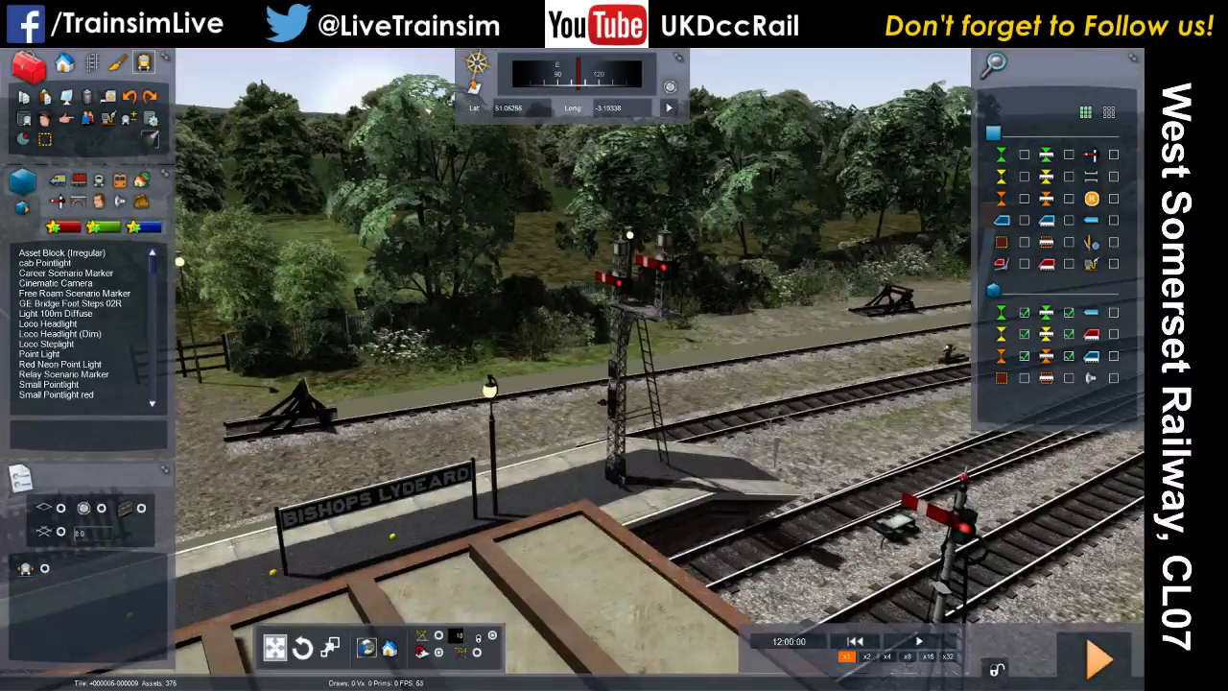
right_drag(502, 363, 576, 364)
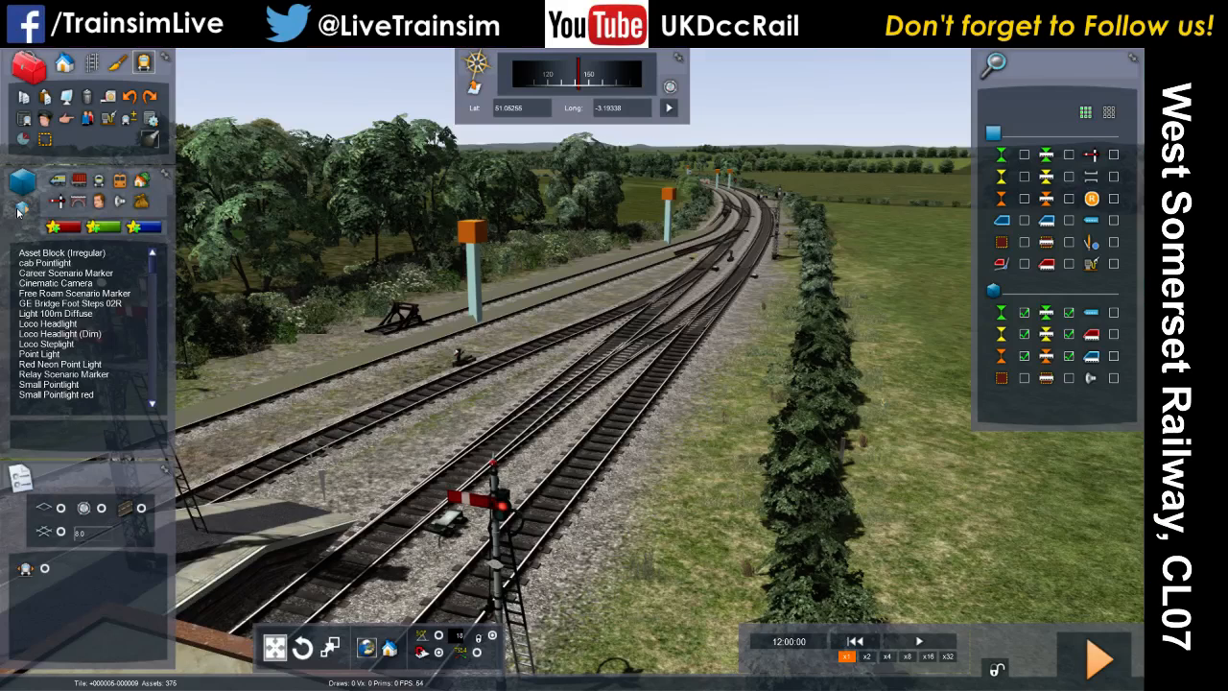
click(54, 188)
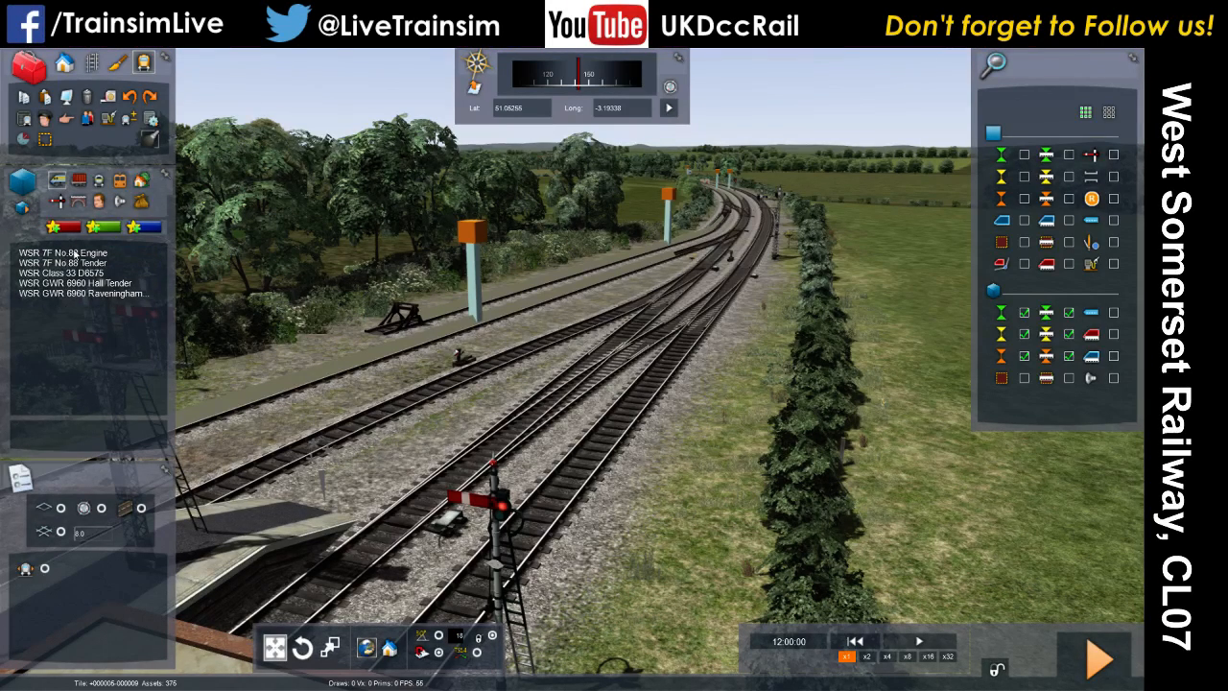
click(79, 180)
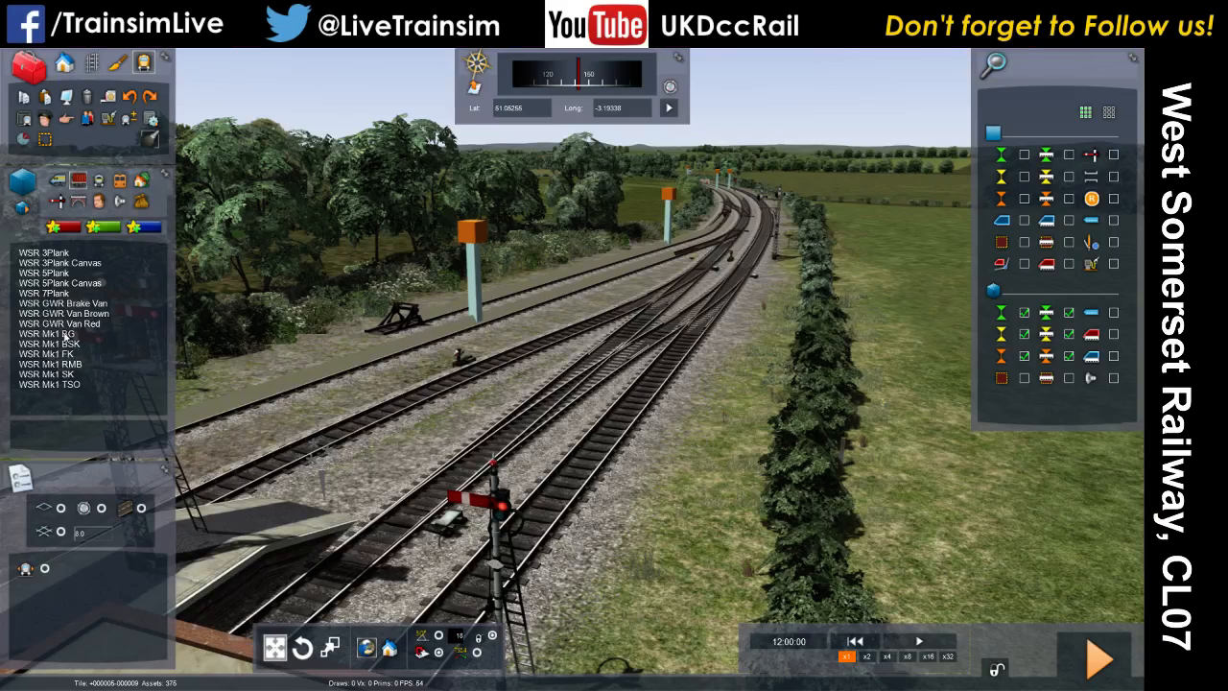
click(20, 207)
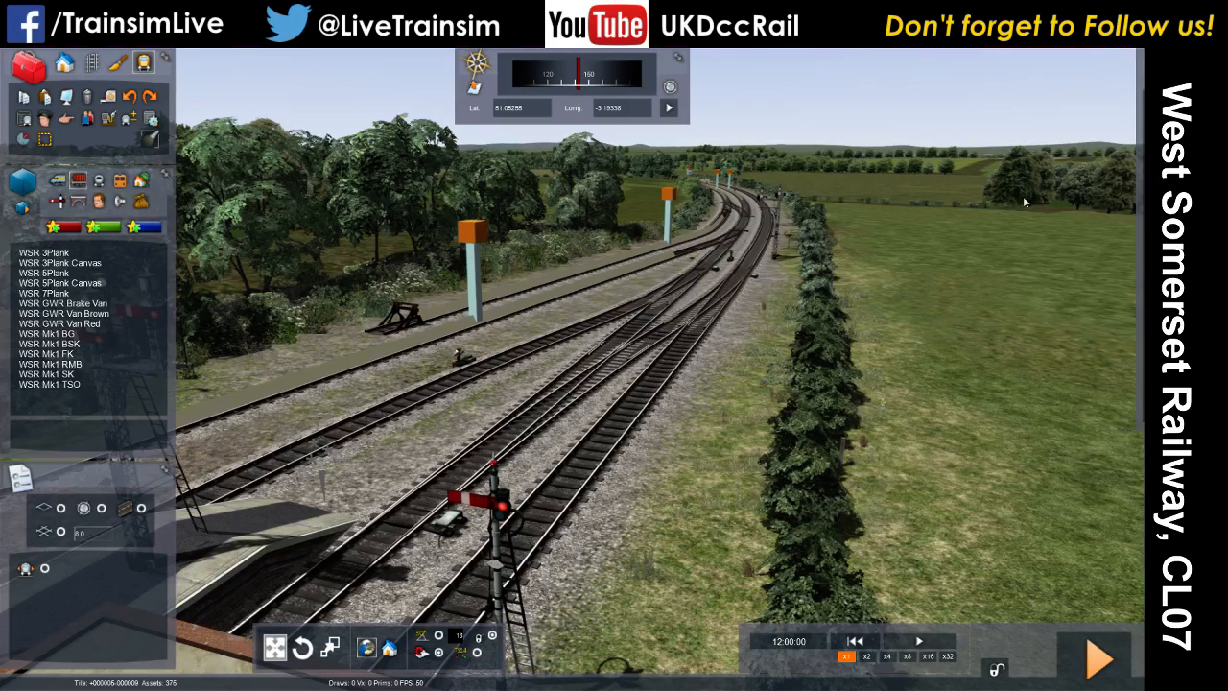
mouse_move(1104, 187)
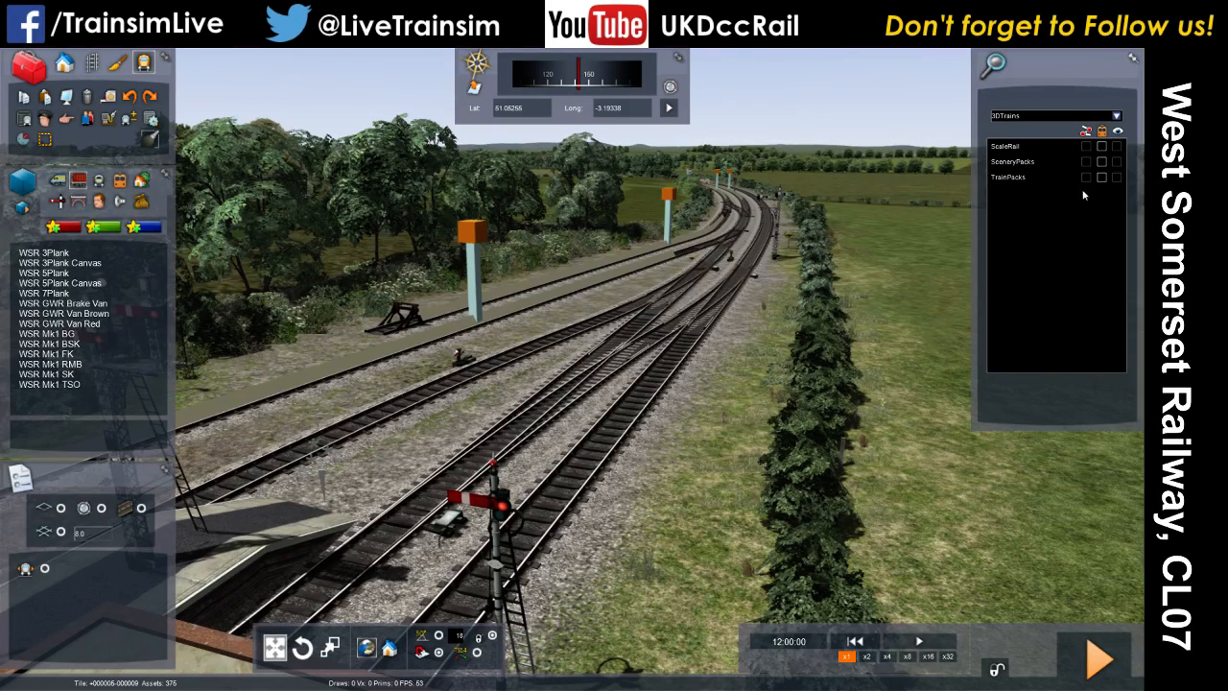
click(1118, 116)
click(1007, 213)
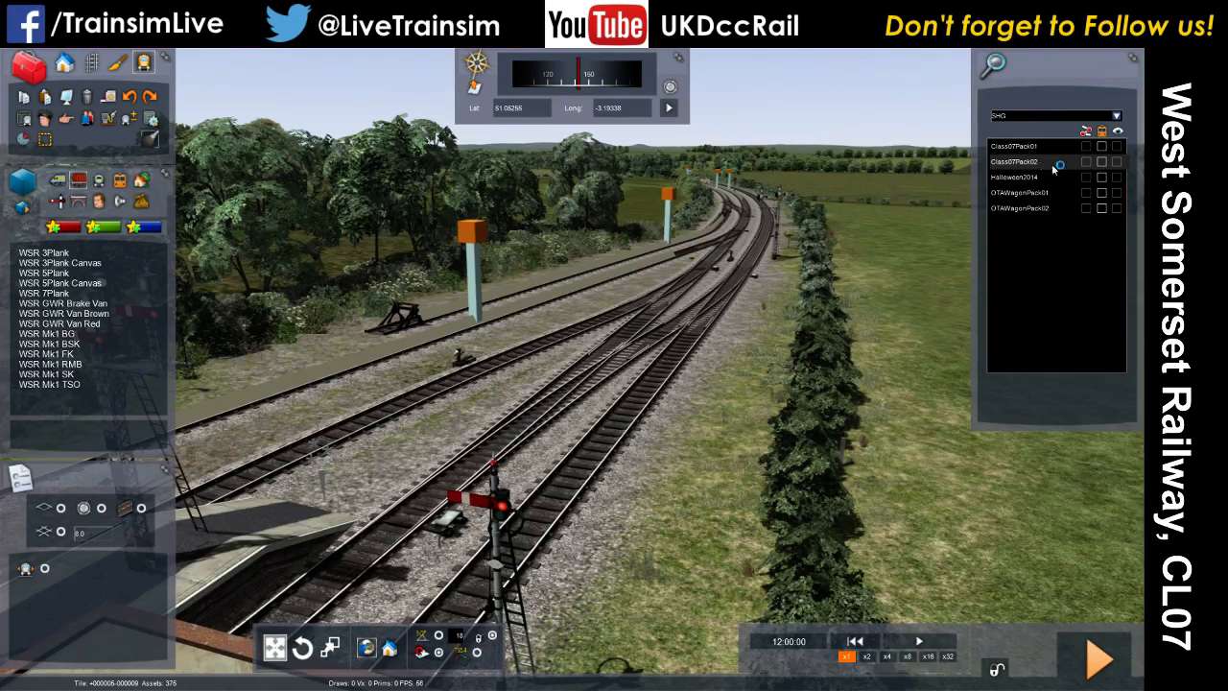
click(1101, 161)
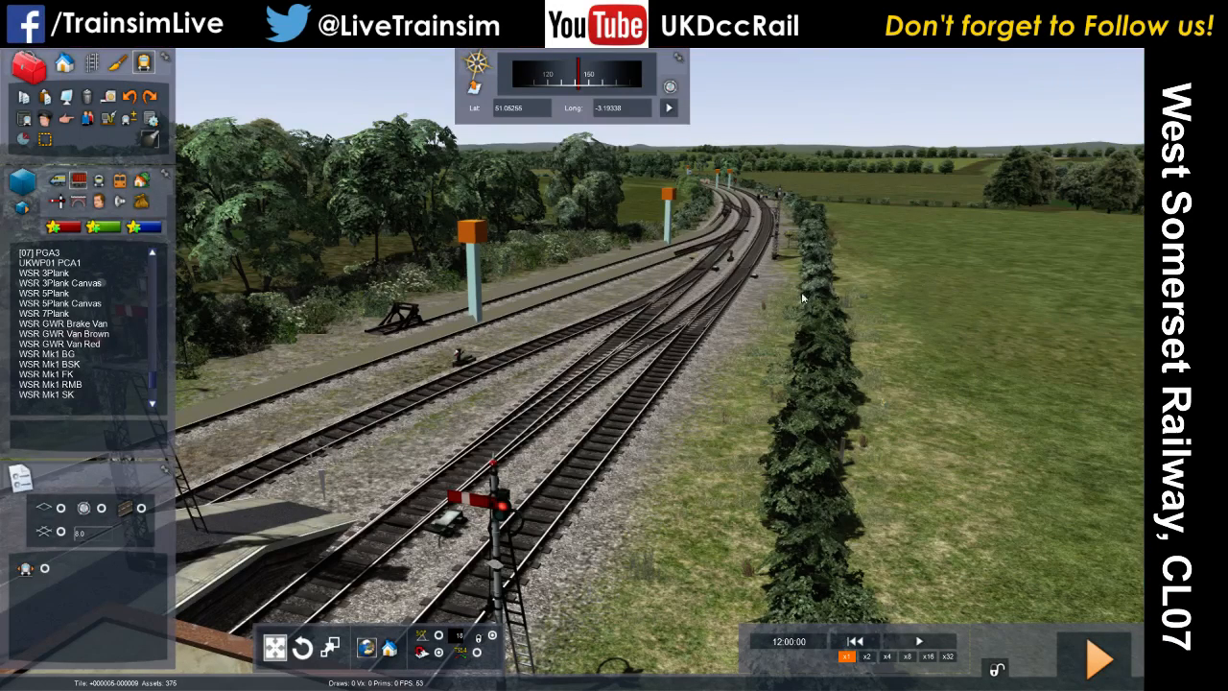
Step: List the available locomotives and go to the portal markers down the line from the Bishops Lydeard yard
scroll(46, 274, up, 4)
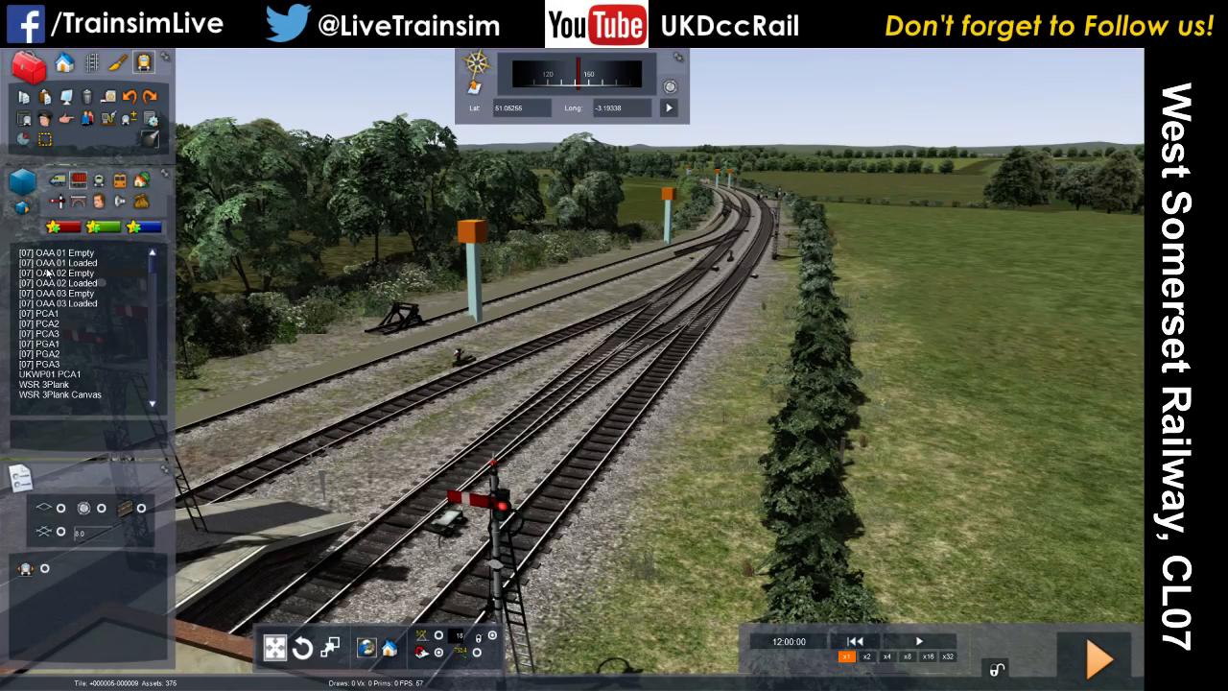
click(58, 179)
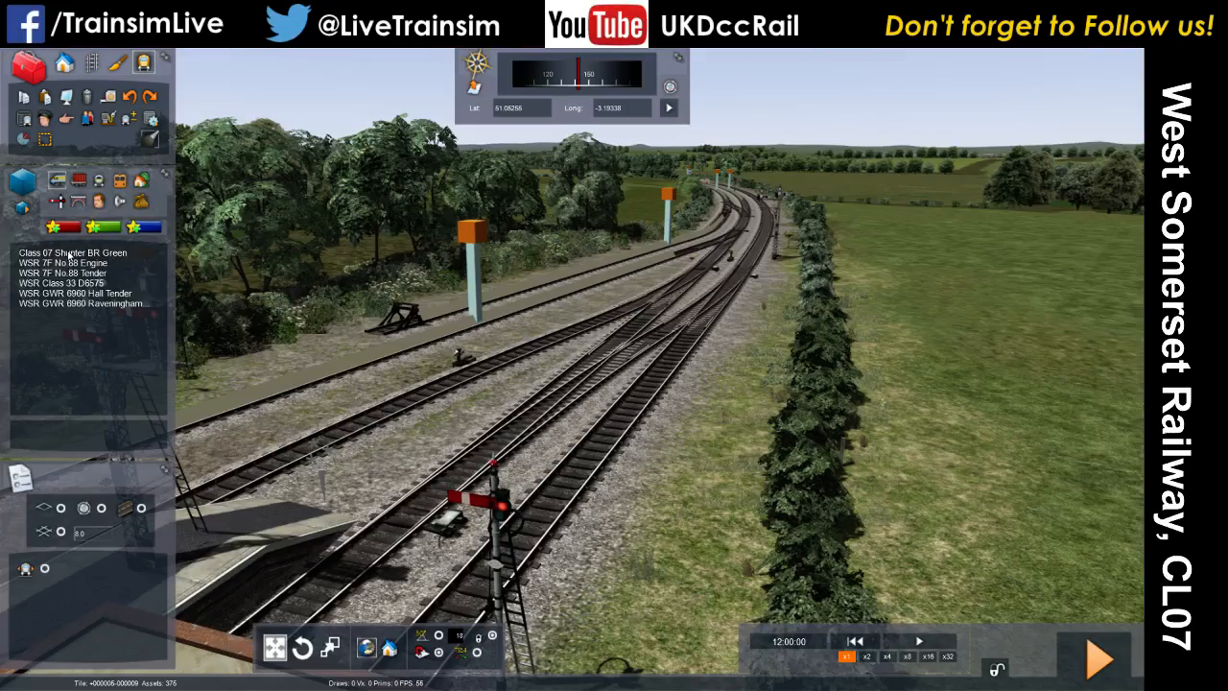
right_drag(668, 497, 701, 441)
key(Up)
key(Up)
key(Up)
key(Down)
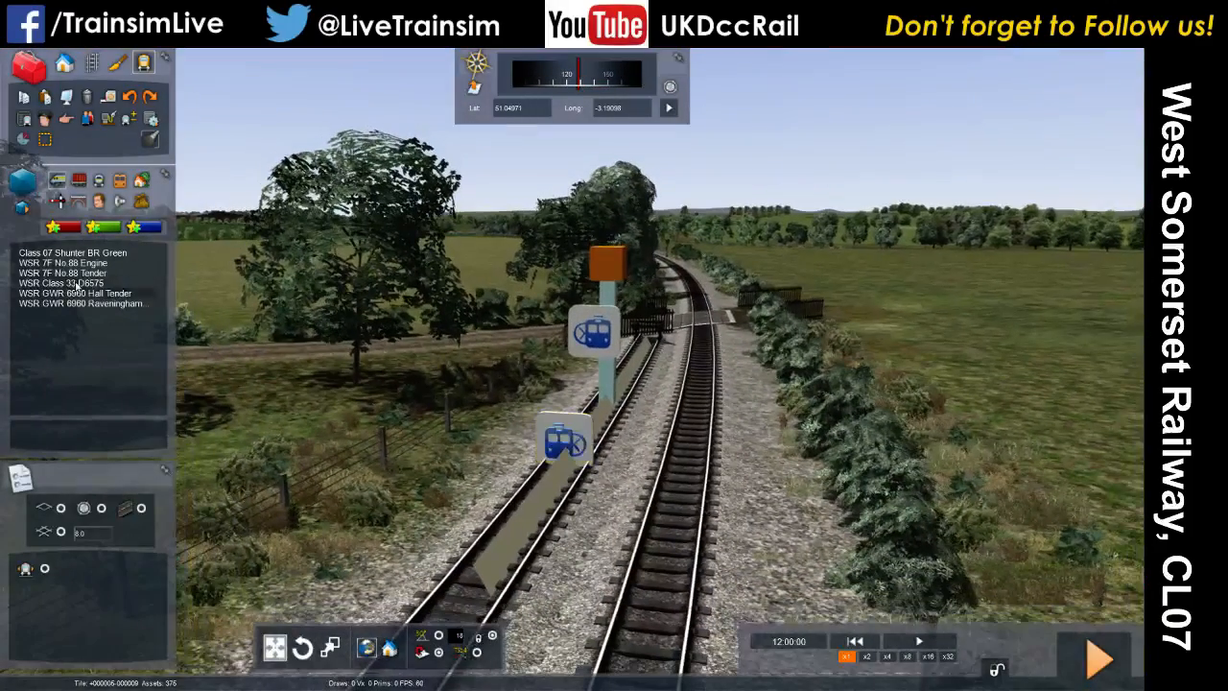
Step: Try to place a Class 07 Shunter BR Green at the nearer portal marker and shift it along the track
click(81, 254)
click(572, 448)
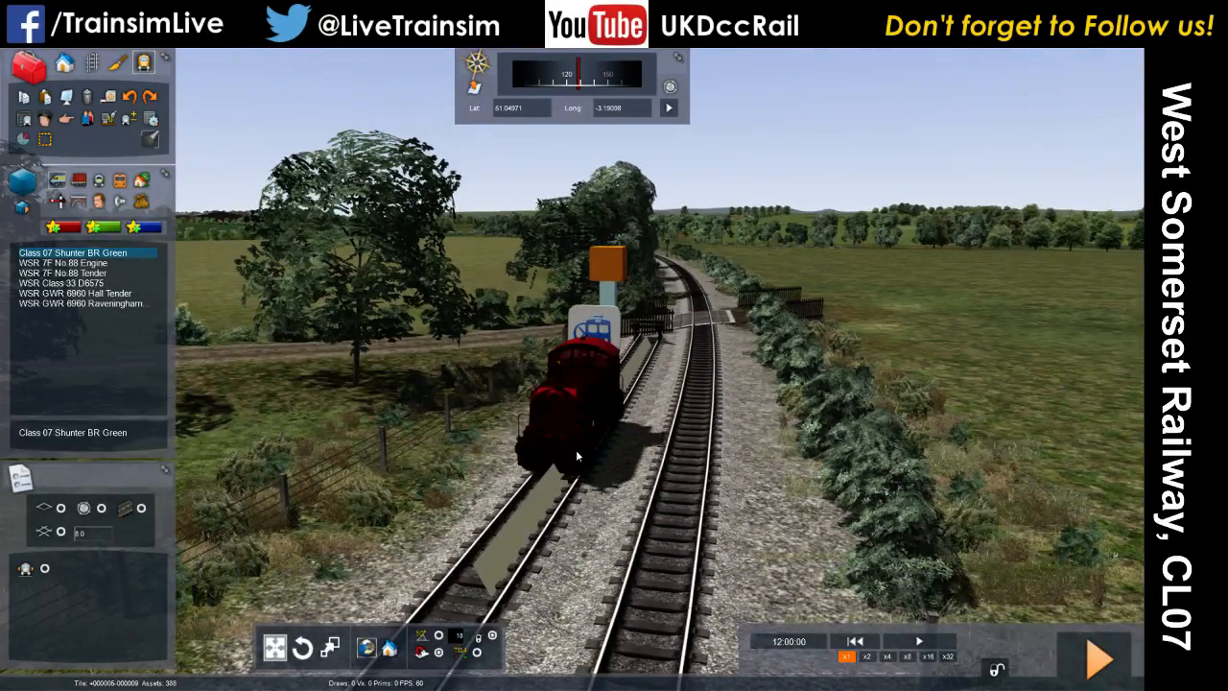
click(730, 468)
mouse_move(730, 465)
mouse_down()
mouse_move(795, 441)
mouse_move(456, 528)
mouse_move(689, 451)
mouse_move(707, 432)
mouse_move(688, 472)
mouse_move(451, 537)
mouse_move(786, 426)
mouse_move(642, 400)
mouse_move(718, 460)
mouse_up()
right_click(935, 397)
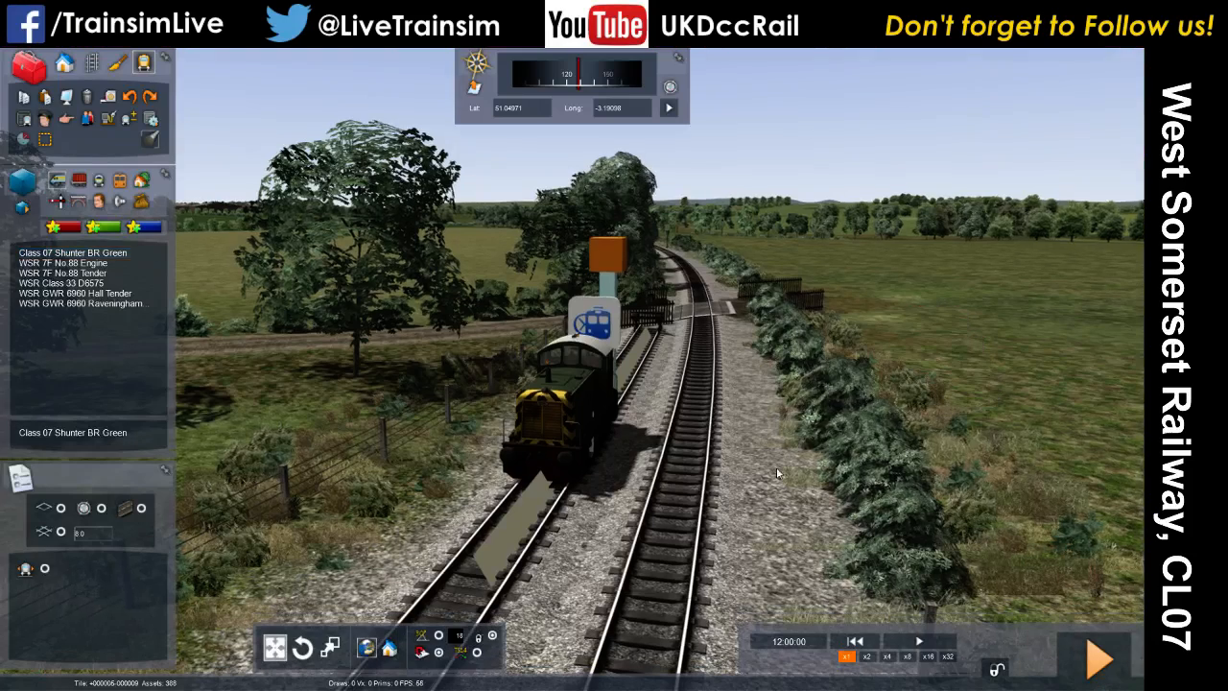
click(572, 388)
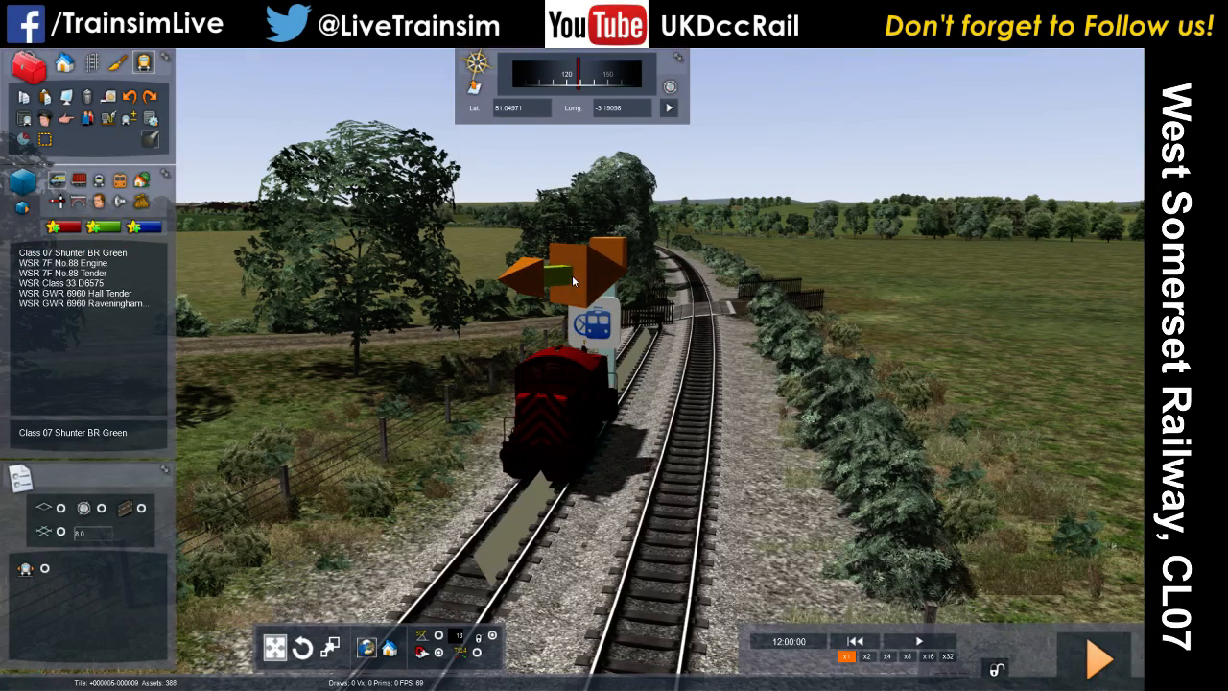
drag(568, 369, 547, 449)
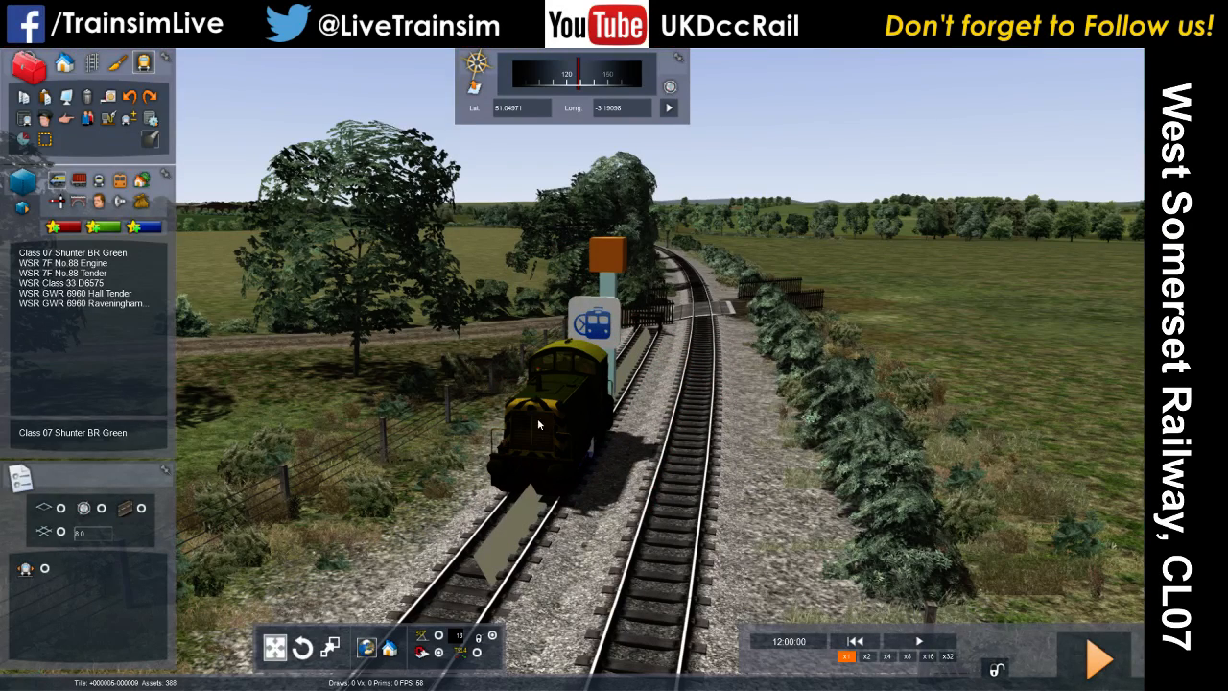
click(555, 423)
drag(556, 424, 571, 477)
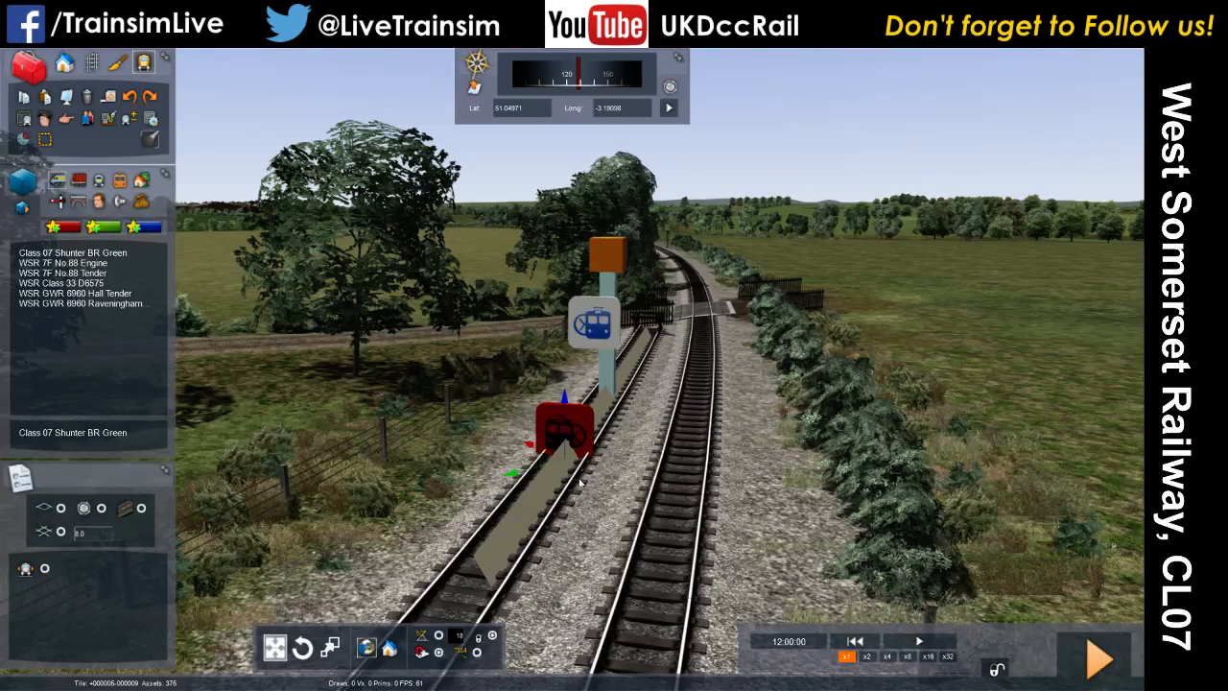
Step: Place a Class 07 Shunter BR Green on the track at the nearer portal marker and assign a driver to it
click(72, 252)
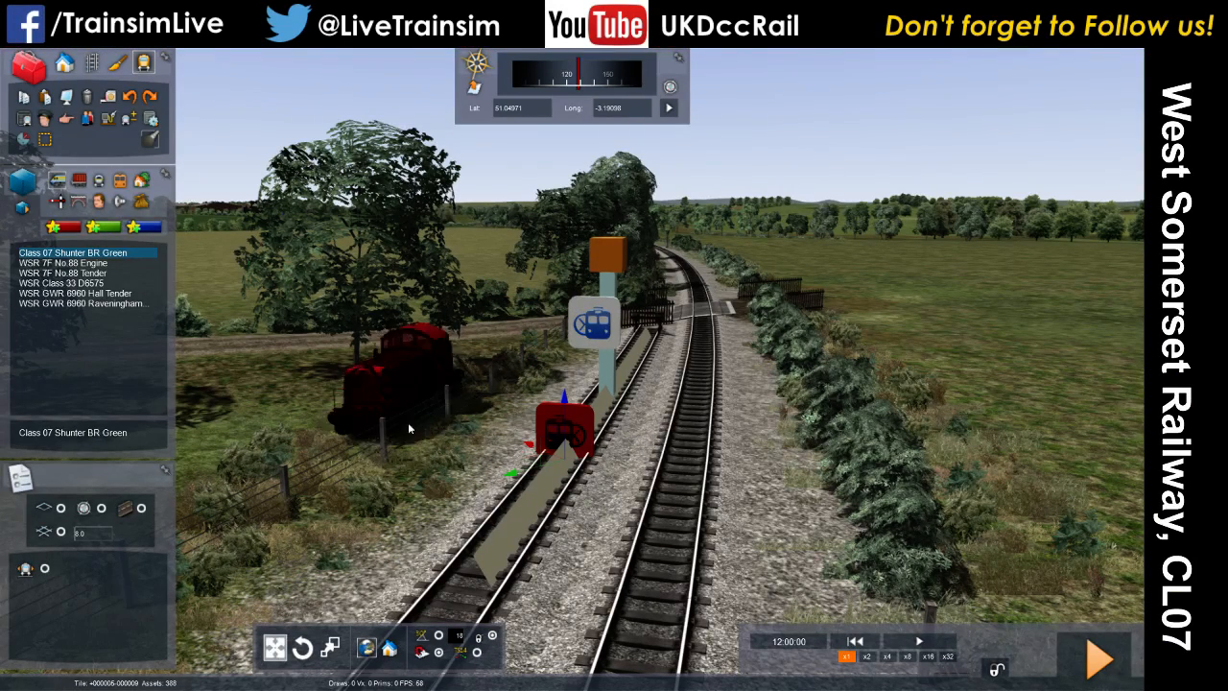
click(592, 451)
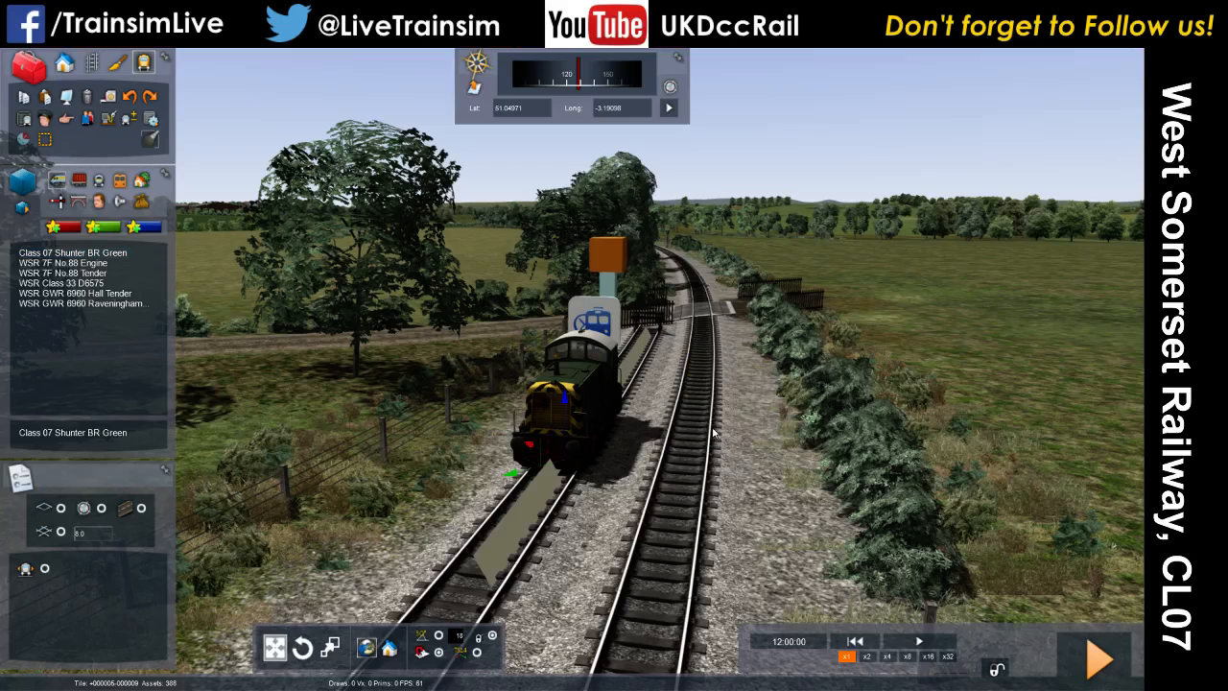
click(44, 120)
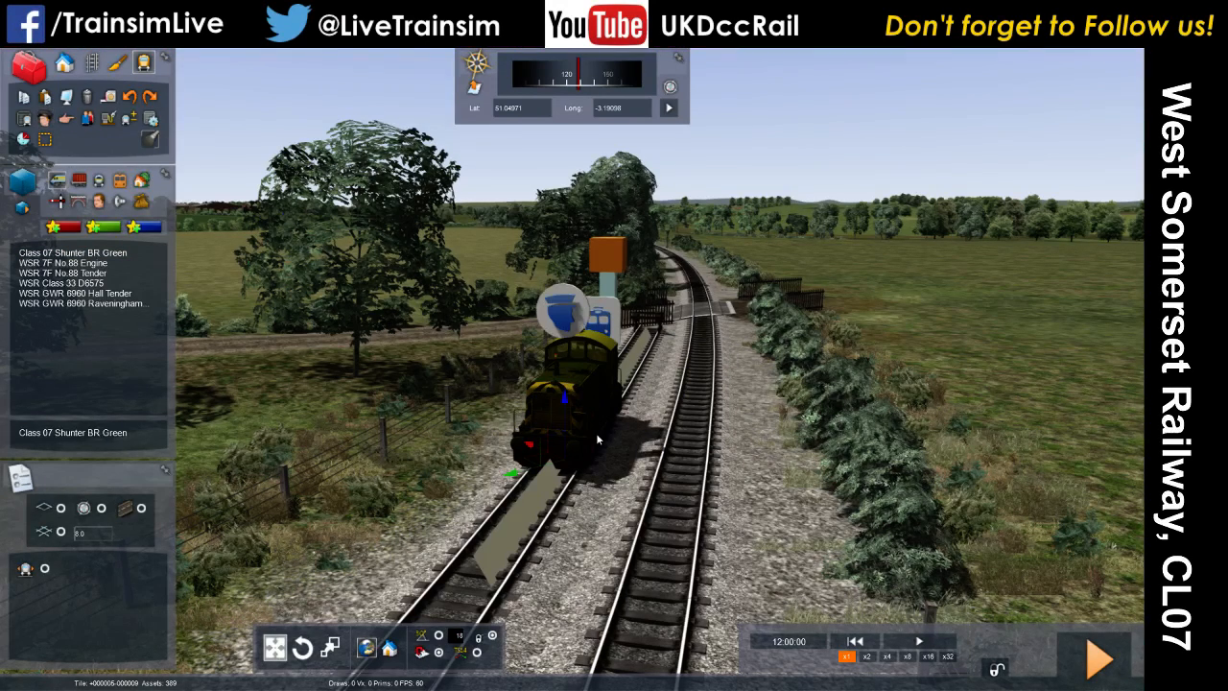
Step: Place a WSR GWR Van Brown on the outer siding beside the trees in the Bishops Lydeard yard
right_drag(572, 341, 936, 418)
key(Up)
key(Up)
key(Up)
key(Left)
right_drag(758, 475, 736, 476)
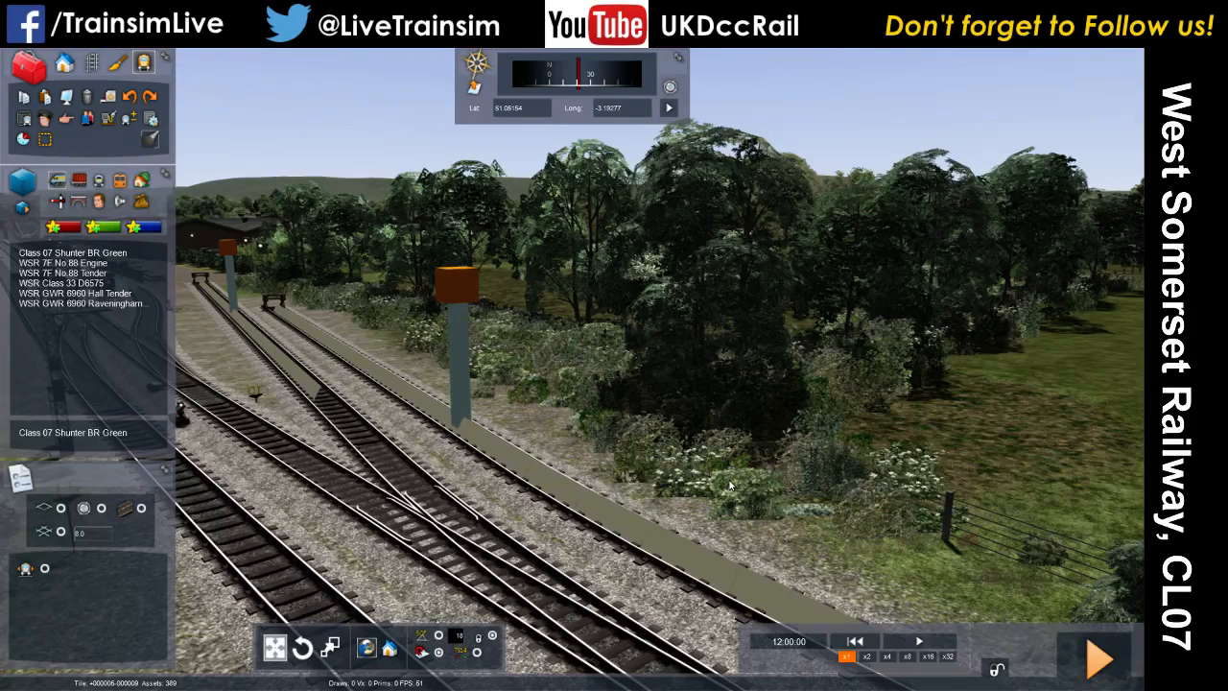
right_drag(648, 453, 573, 429)
click(78, 180)
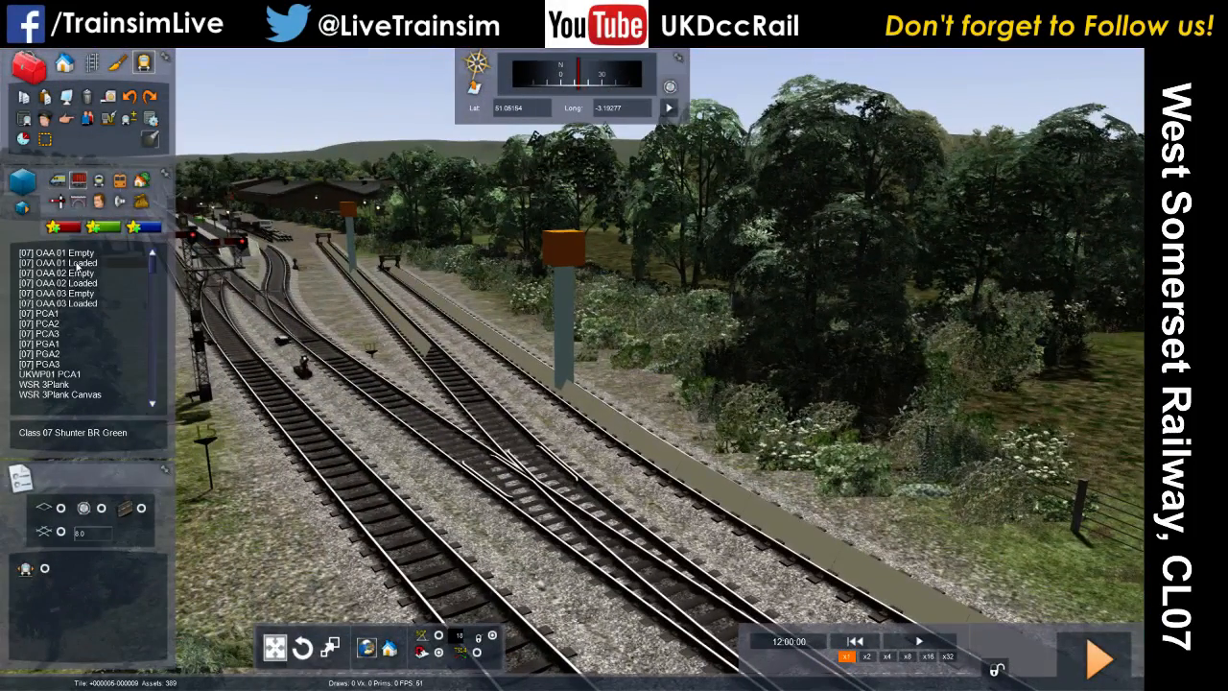
scroll(94, 307, down, 3)
scroll(92, 303, down, 1)
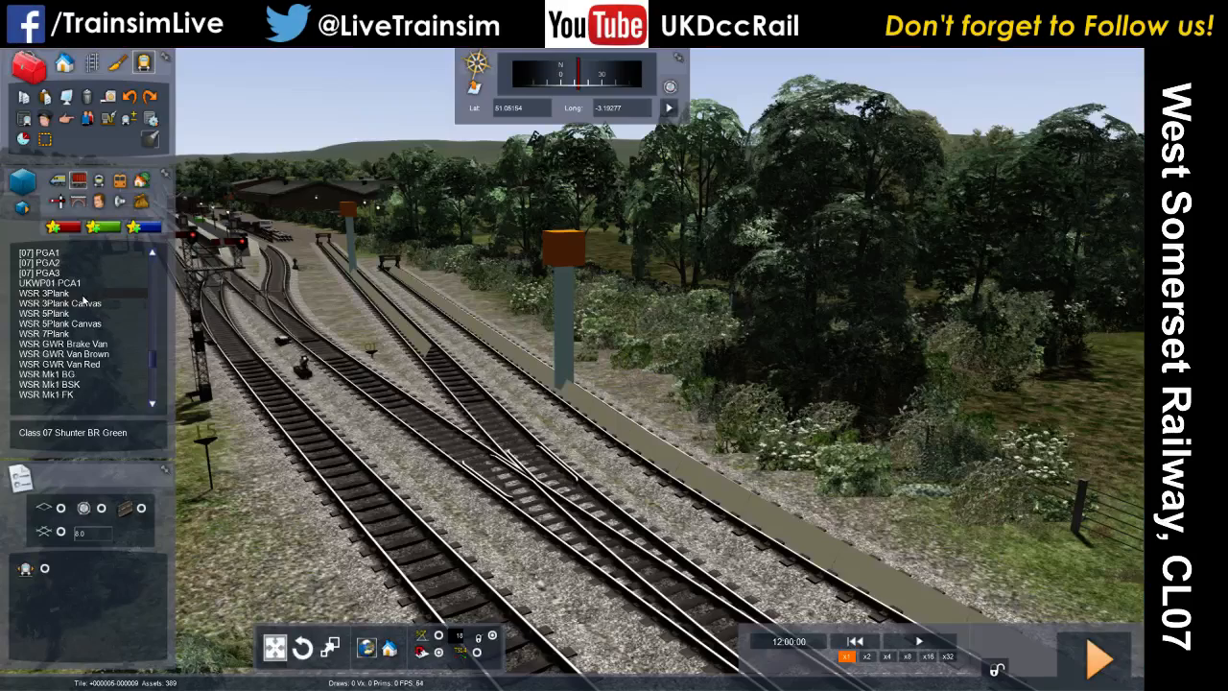
click(63, 305)
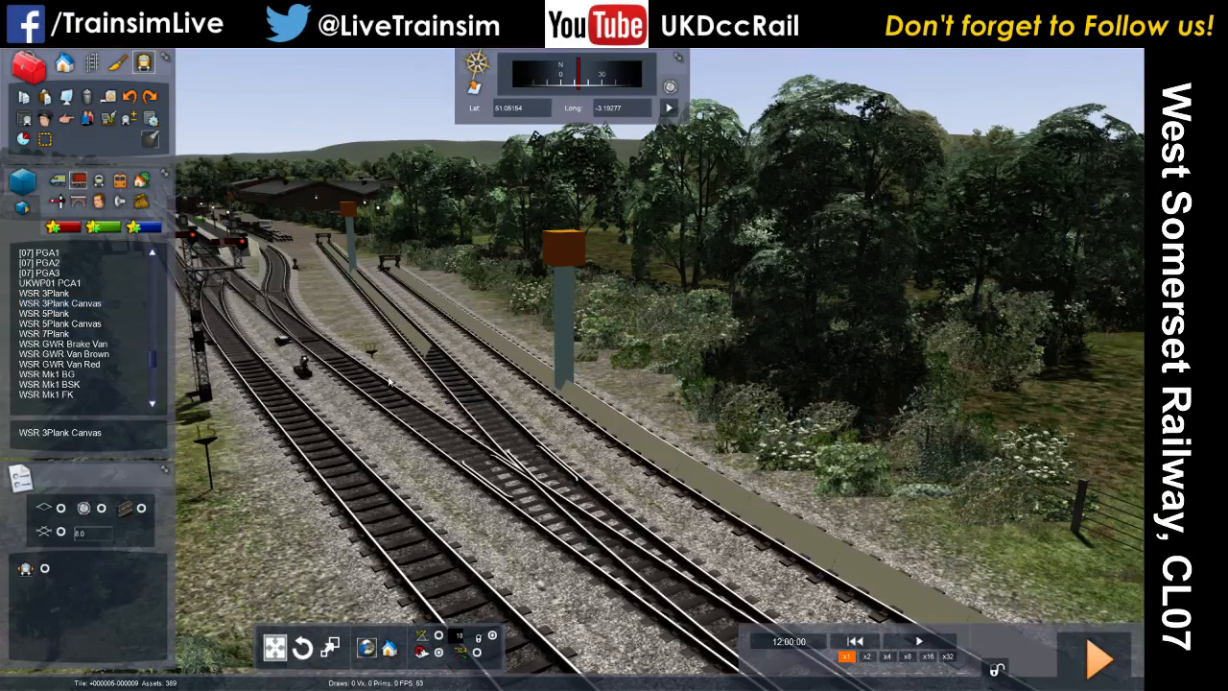
click(67, 355)
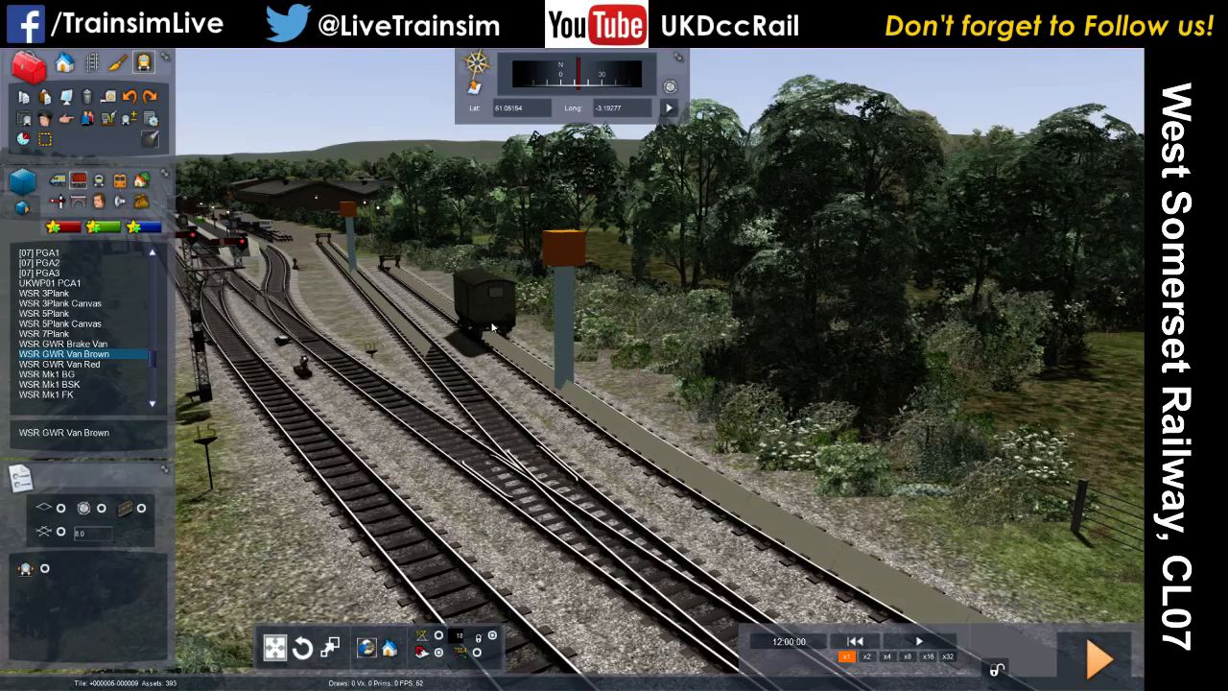
click(491, 327)
right_click(392, 333)
Step: Place a WSR GWR Van Red on the adjacent siding and move both vans closer to the buffer stops
click(86, 364)
click(390, 307)
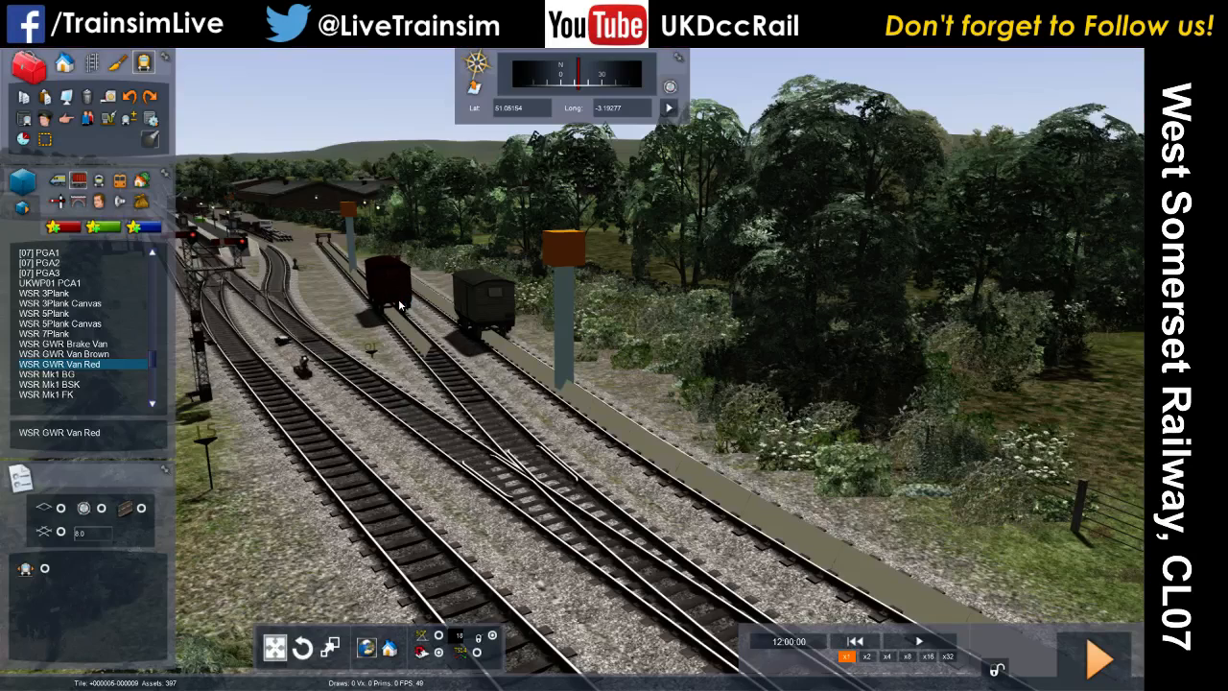
right_click(516, 352)
mouse_move(384, 294)
mouse_down()
mouse_move(349, 265)
mouse_move(366, 280)
mouse_up()
drag(466, 296, 441, 287)
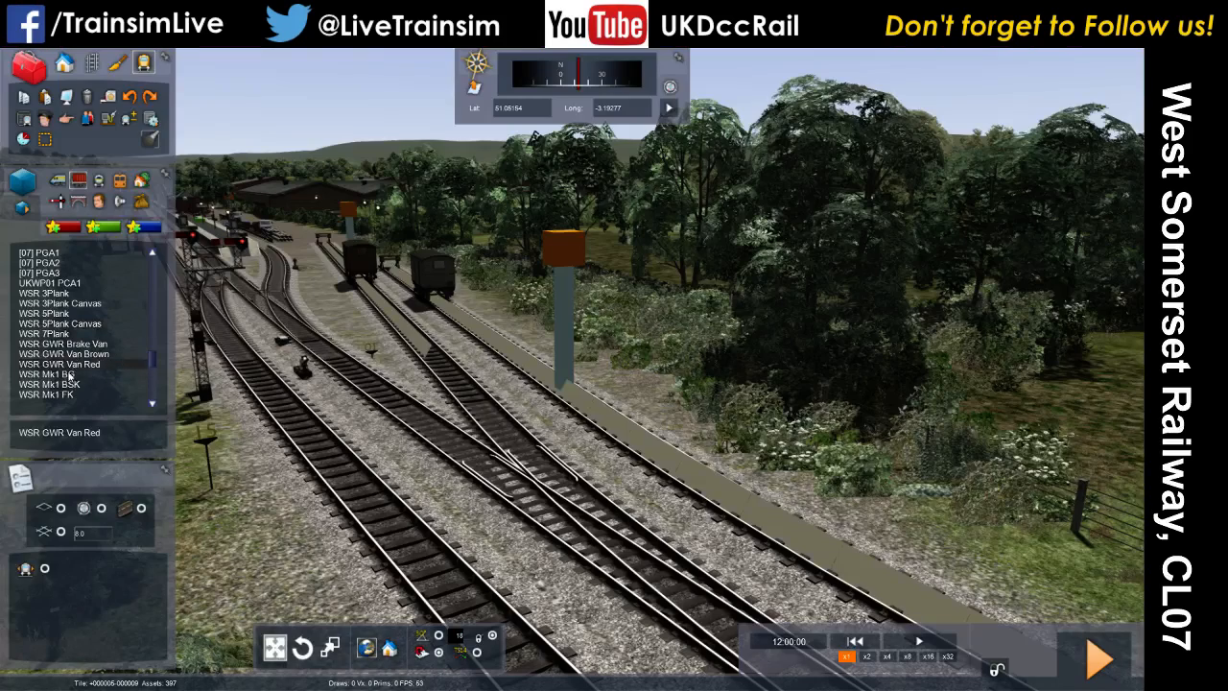
Step: Place a WSR Mk1 BG coach on the brown van's siding and a [07] PCA3 tank wagon on the red van's siding
click(105, 374)
click(545, 352)
scroll(99, 305, up, 2)
scroll(99, 305, up, 1)
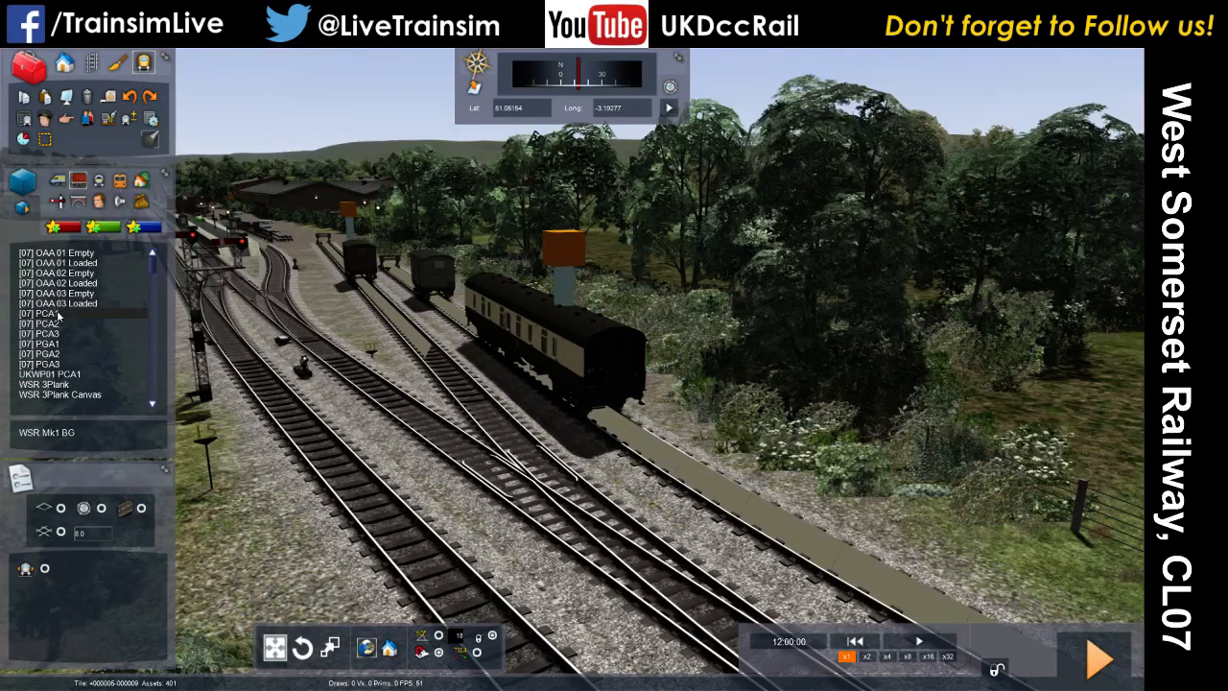
click(48, 333)
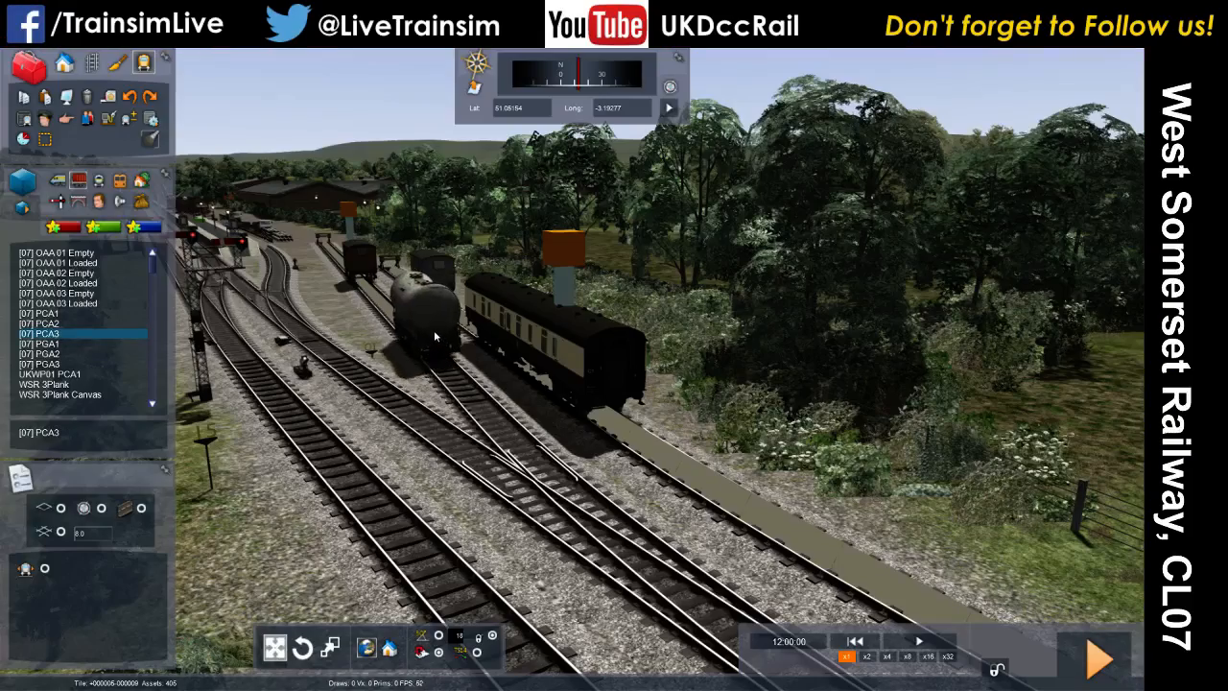
click(346, 256)
Step: Place two coupled WSR 3Plank Canvas wagons on the outer siding between the yard and the portal markers
right_drag(381, 423, 802, 432)
right_click(419, 431)
key(Up)
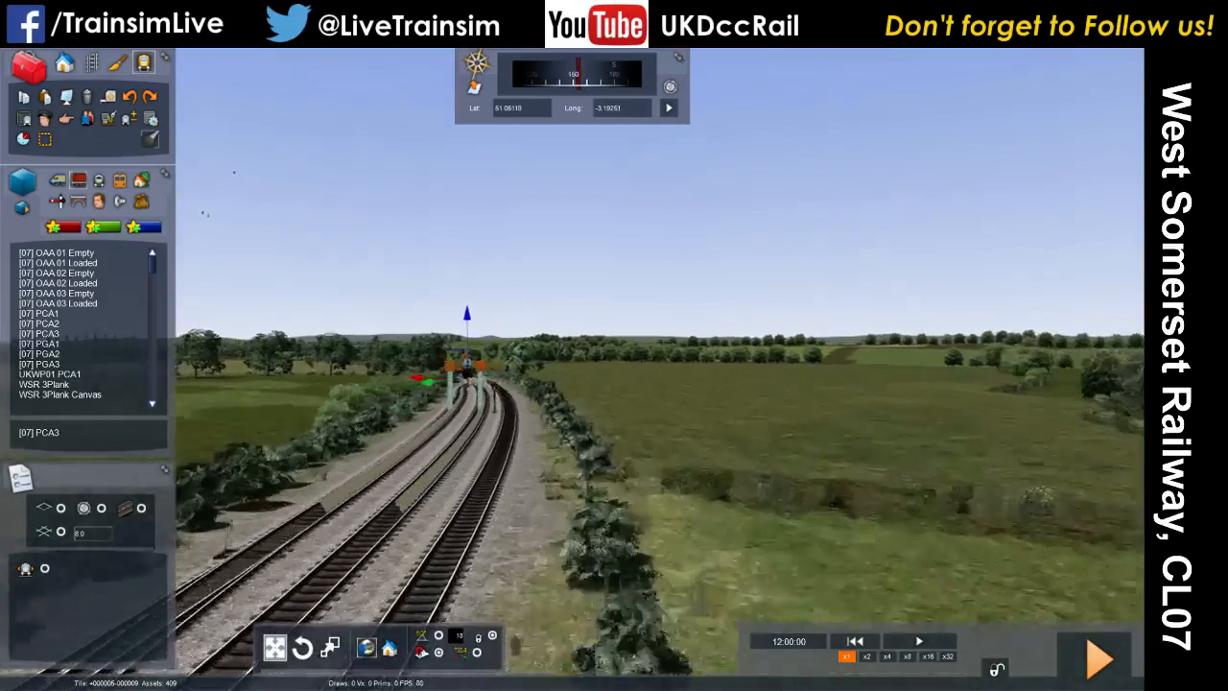
scroll(57, 332, down, 3)
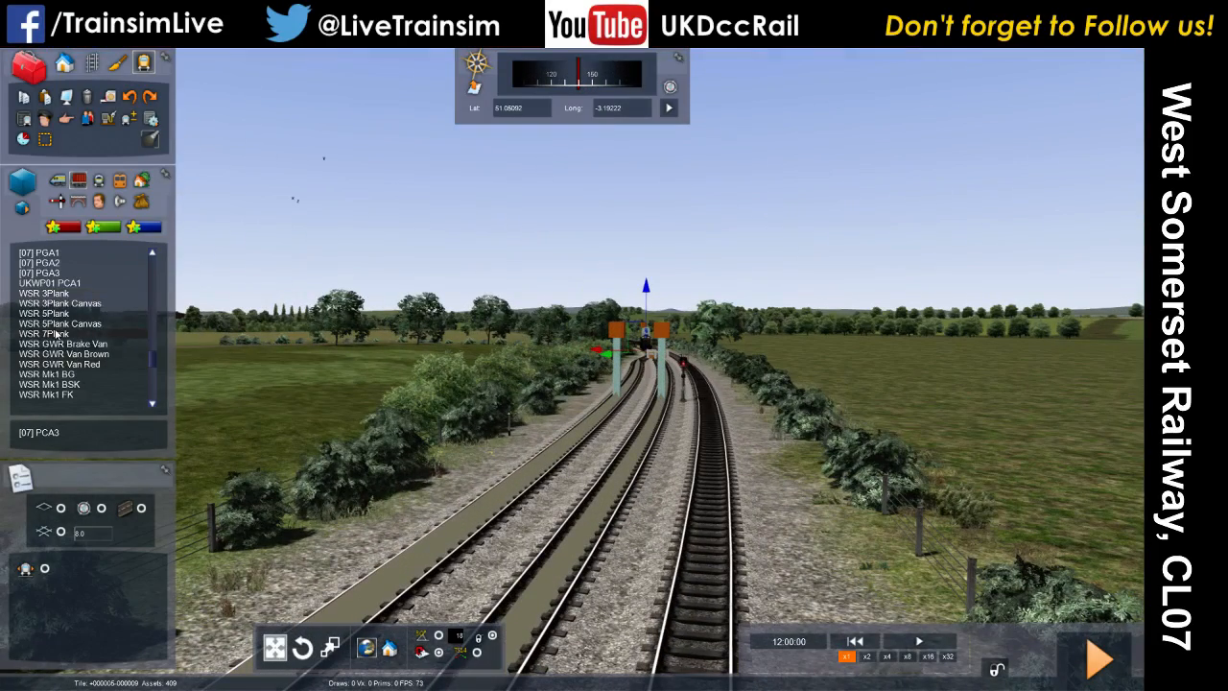
click(59, 303)
right_drag(576, 434, 614, 408)
key(Up)
key(Down)
right_drag(510, 326, 510, 483)
drag(509, 483, 662, 338)
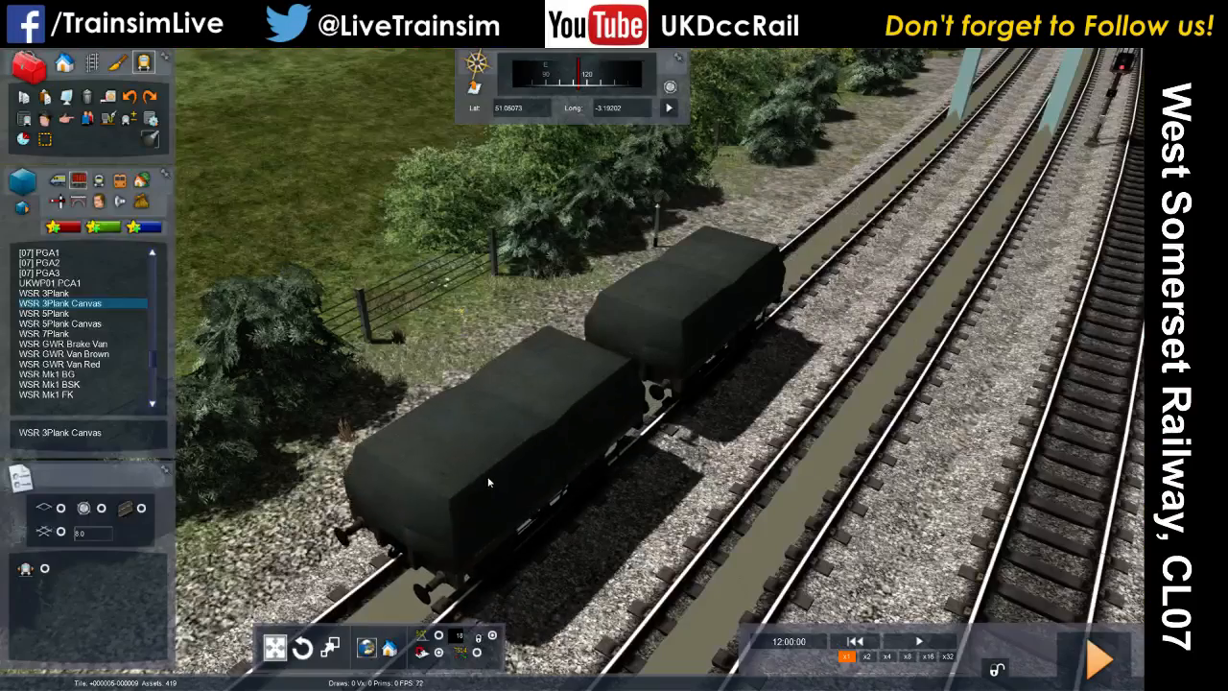
click(566, 414)
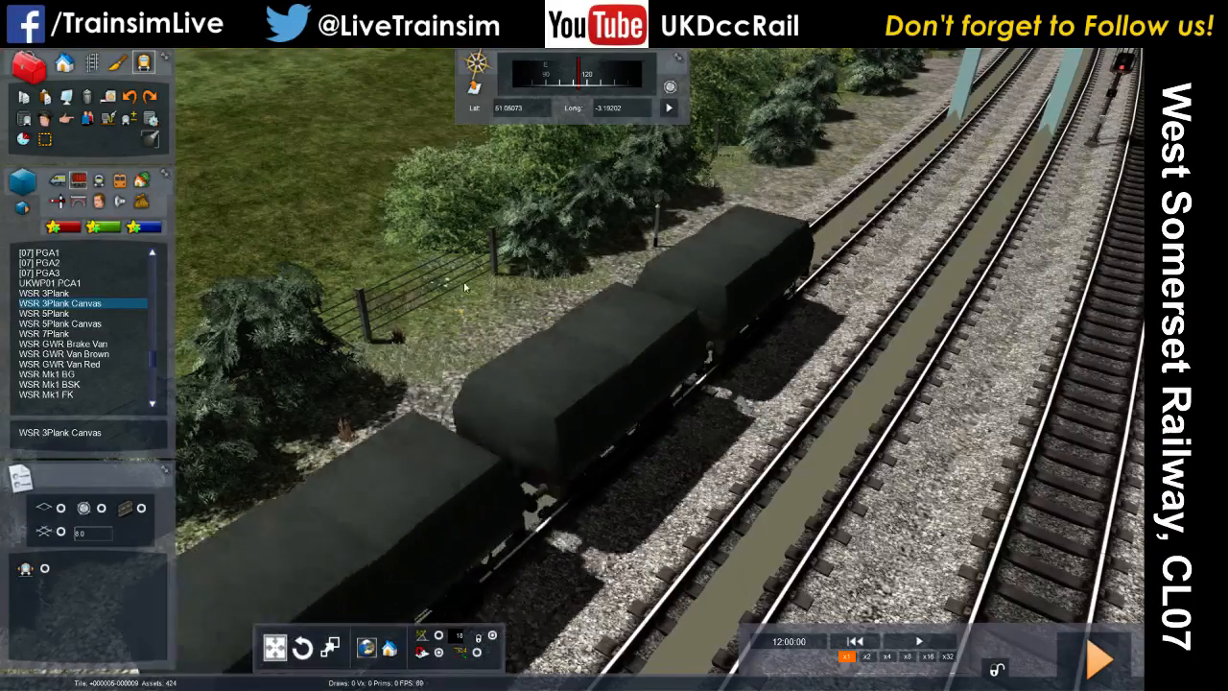
right_click(447, 297)
Step: Adjust the position of the two canvas-covered wagons along their siding
right_drag(537, 308, 470, 393)
right_drag(767, 393, 669, 371)
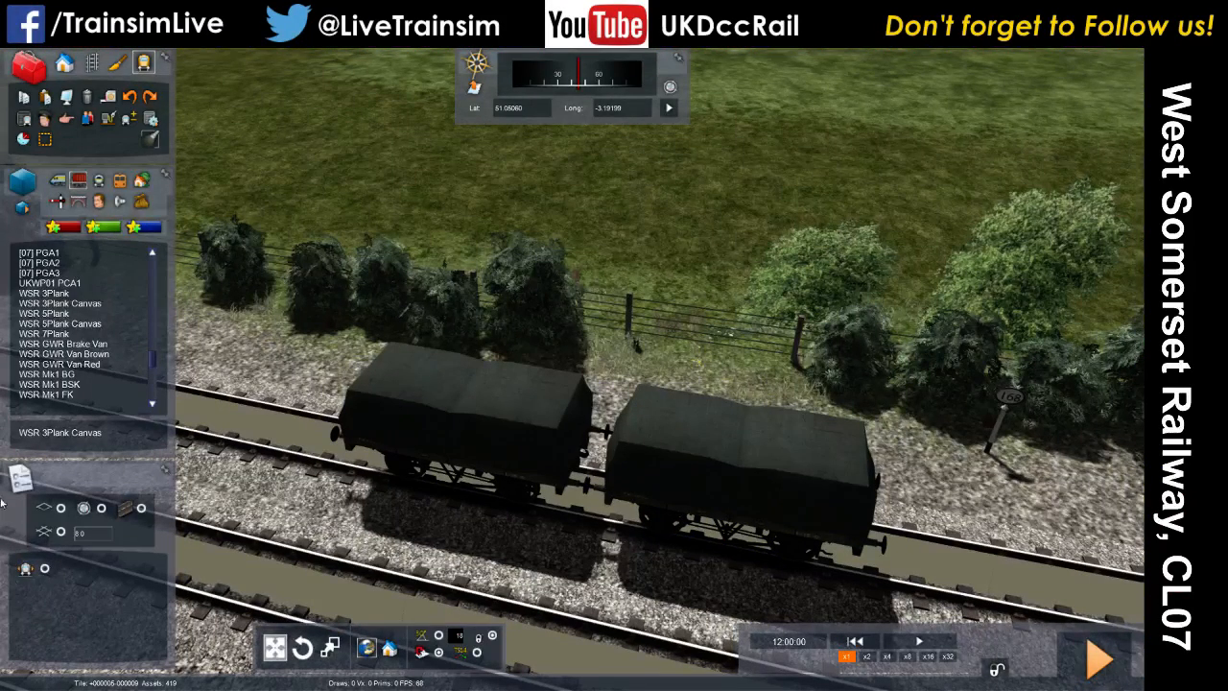
click(44, 569)
click(506, 427)
drag(526, 441, 368, 532)
right_drag(368, 532, 206, 536)
click(44, 569)
Step: Review the placed rolling stock and track layout between the Bishops Lydeard yard and the canvas wagons' siding
right_drag(448, 591, 413, 370)
key(Right)
key(Up)
key(Down)
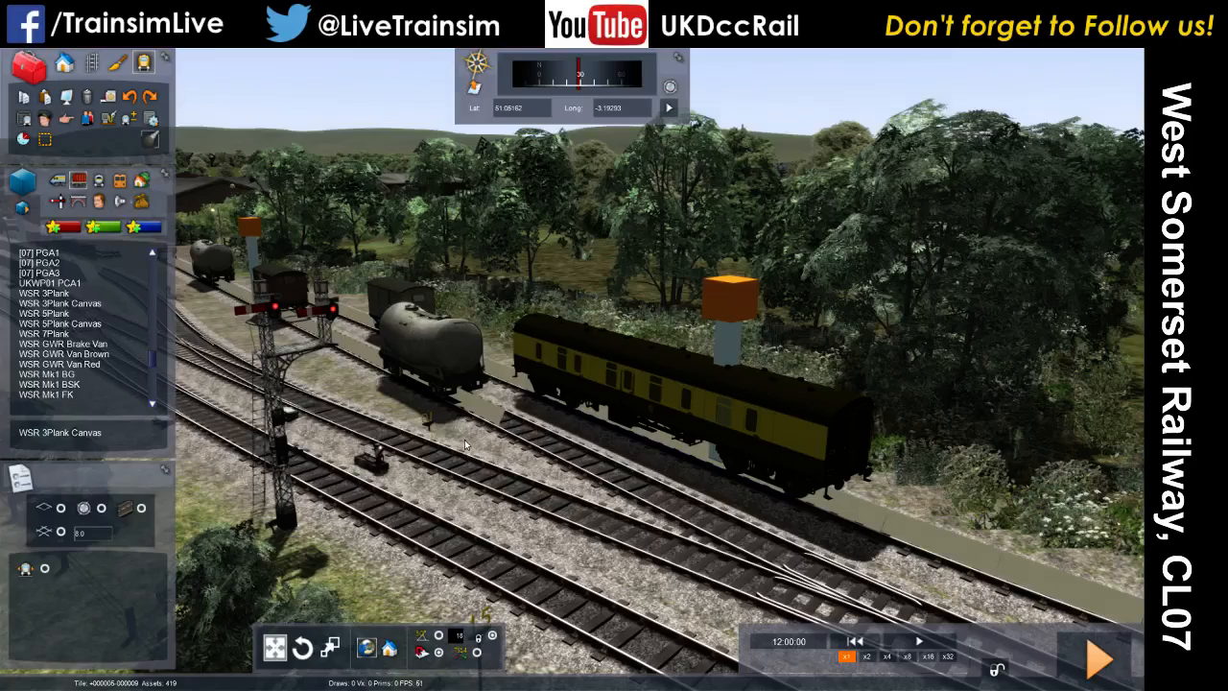
right_drag(503, 413, 381, 423)
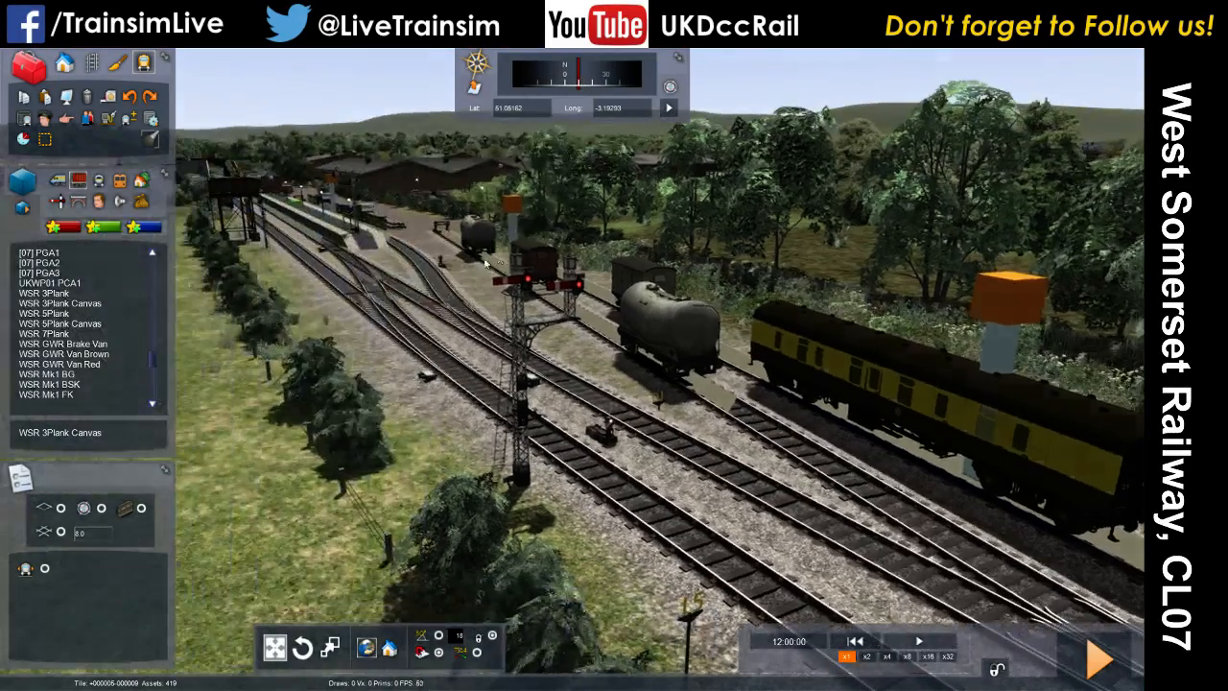
click(650, 260)
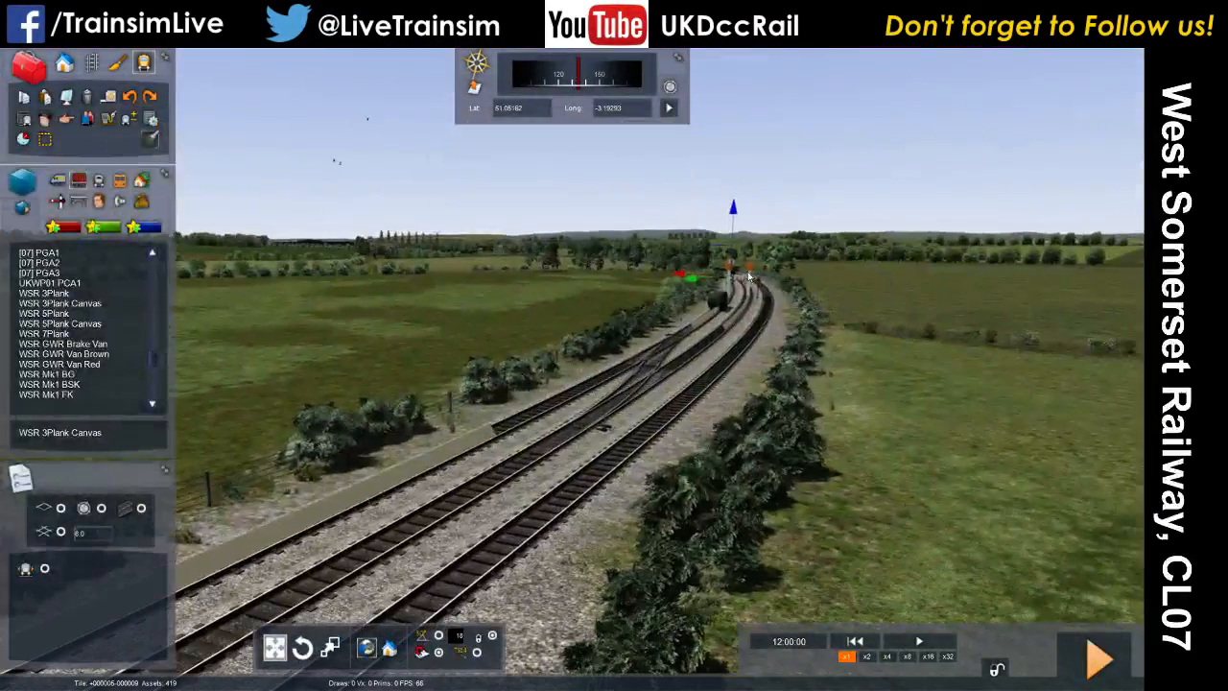
right_drag(720, 321, 378, 260)
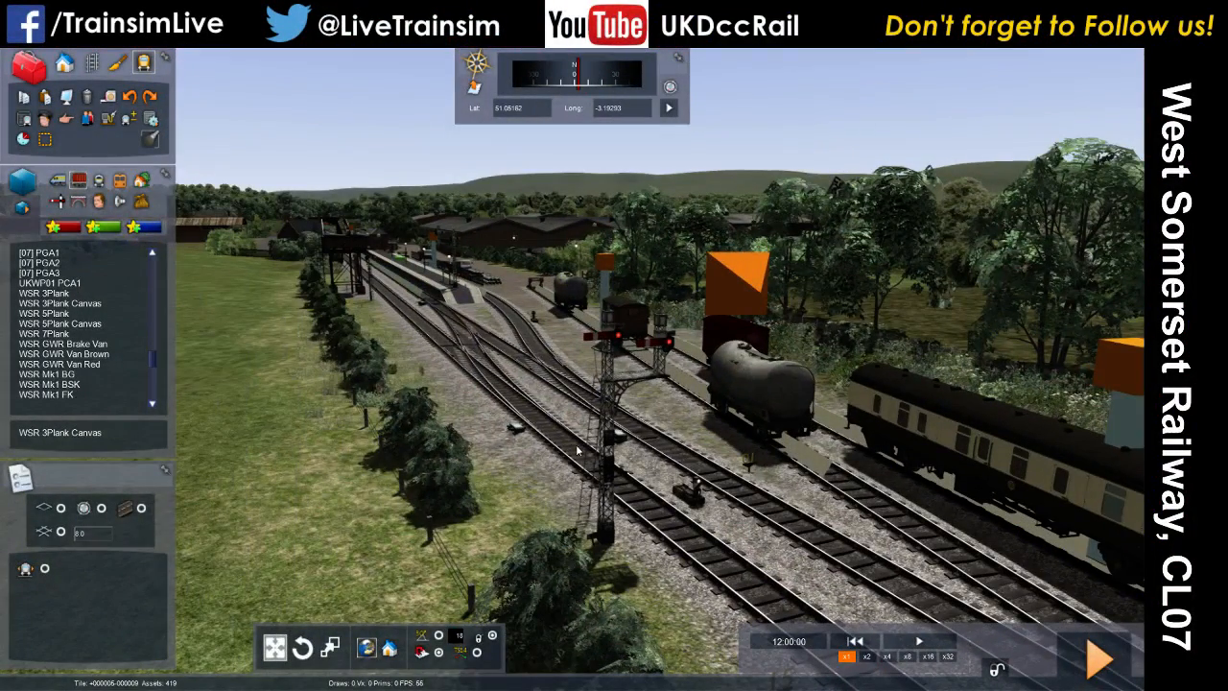
right_drag(576, 438, 768, 456)
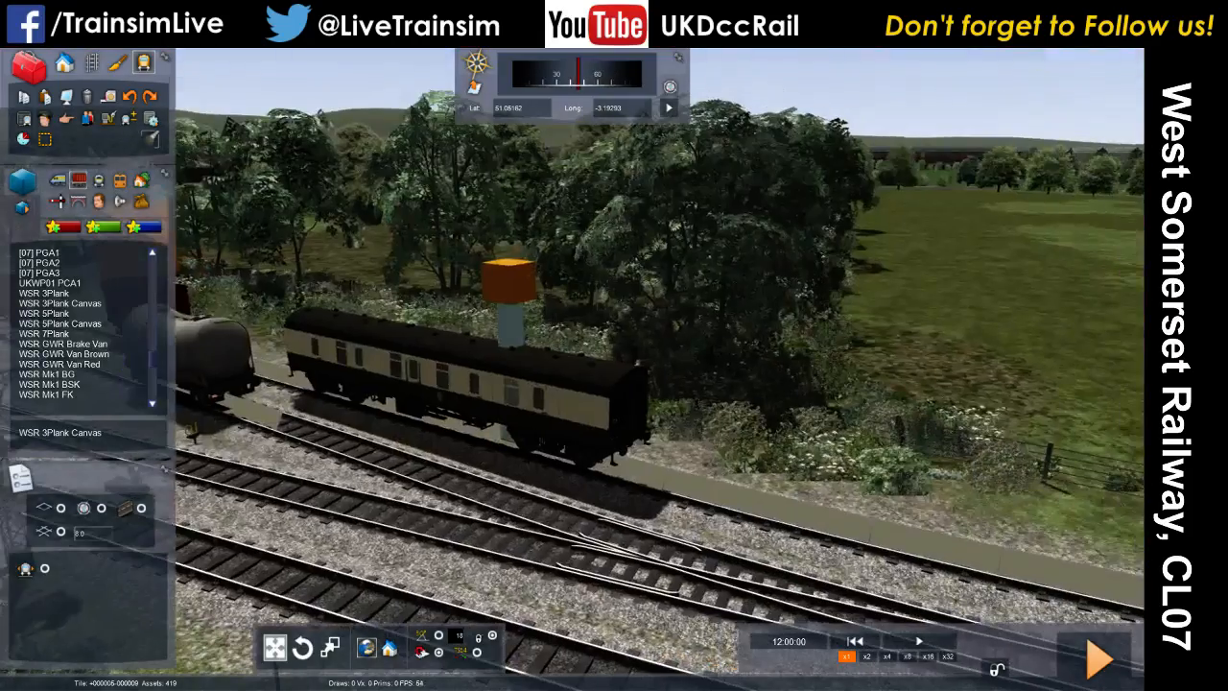
mouse_move(577, 438)
right_down()
mouse_move(711, 438)
mouse_move(864, 384)
mouse_move(653, 451)
mouse_move(768, 465)
mouse_move(577, 438)
right_up()
key(Up)
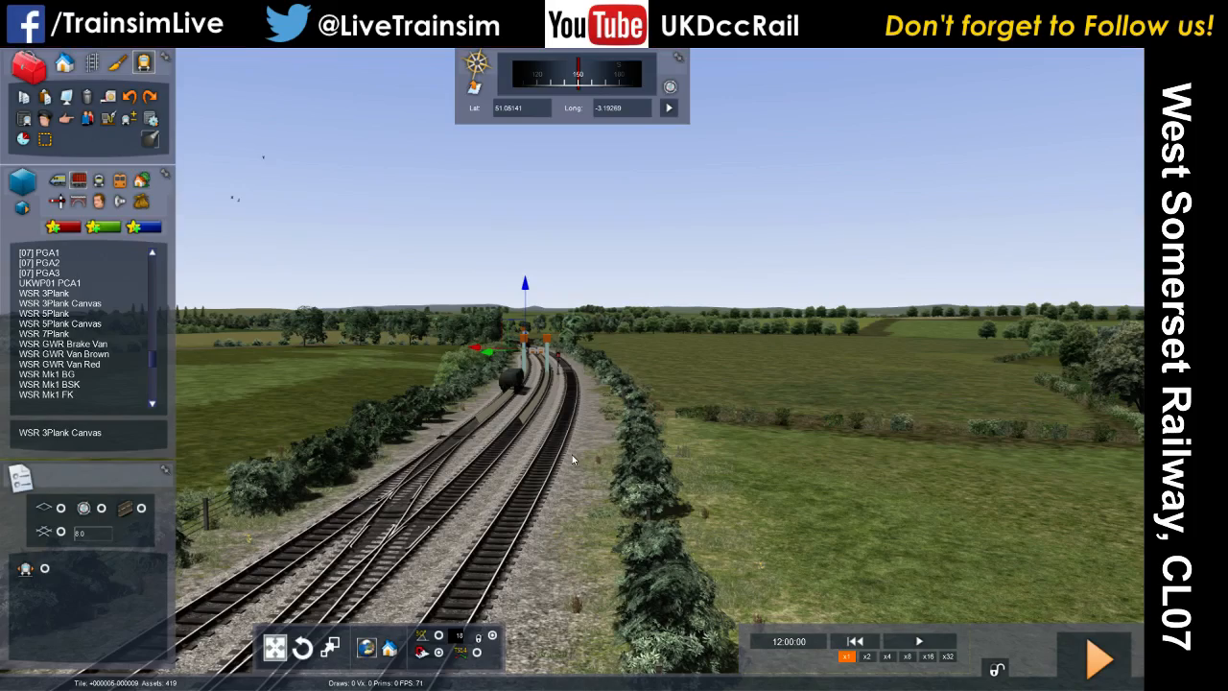
key(Up)
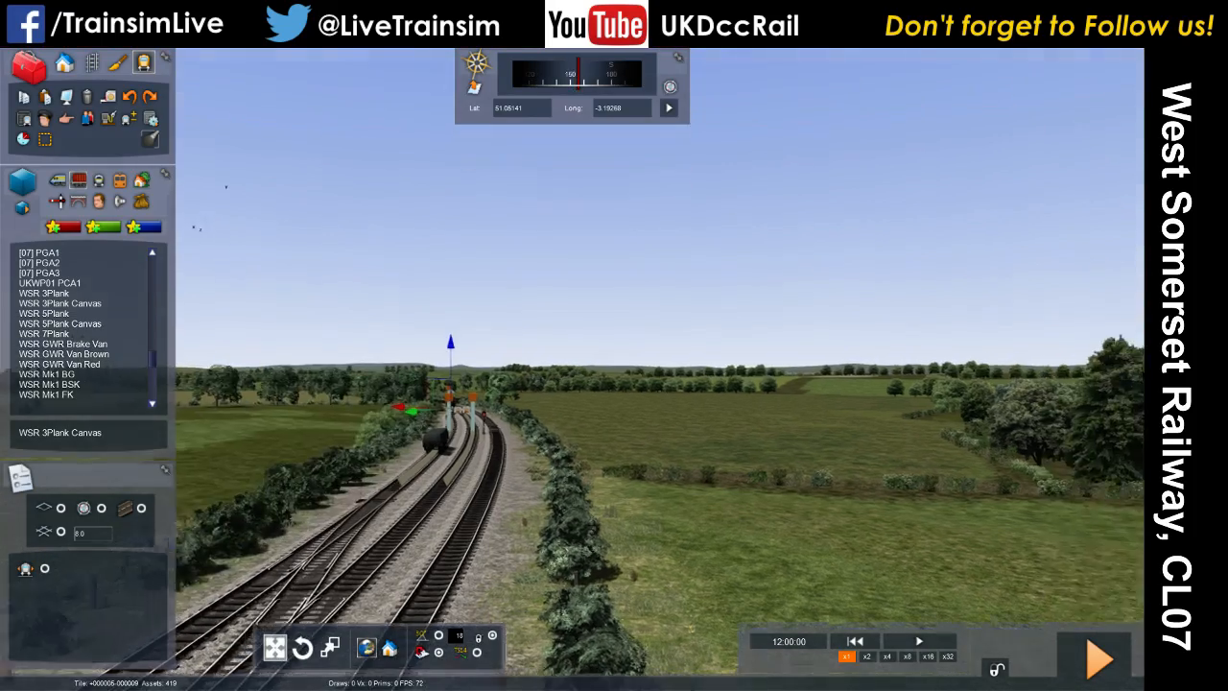
right_drag(615, 365, 499, 427)
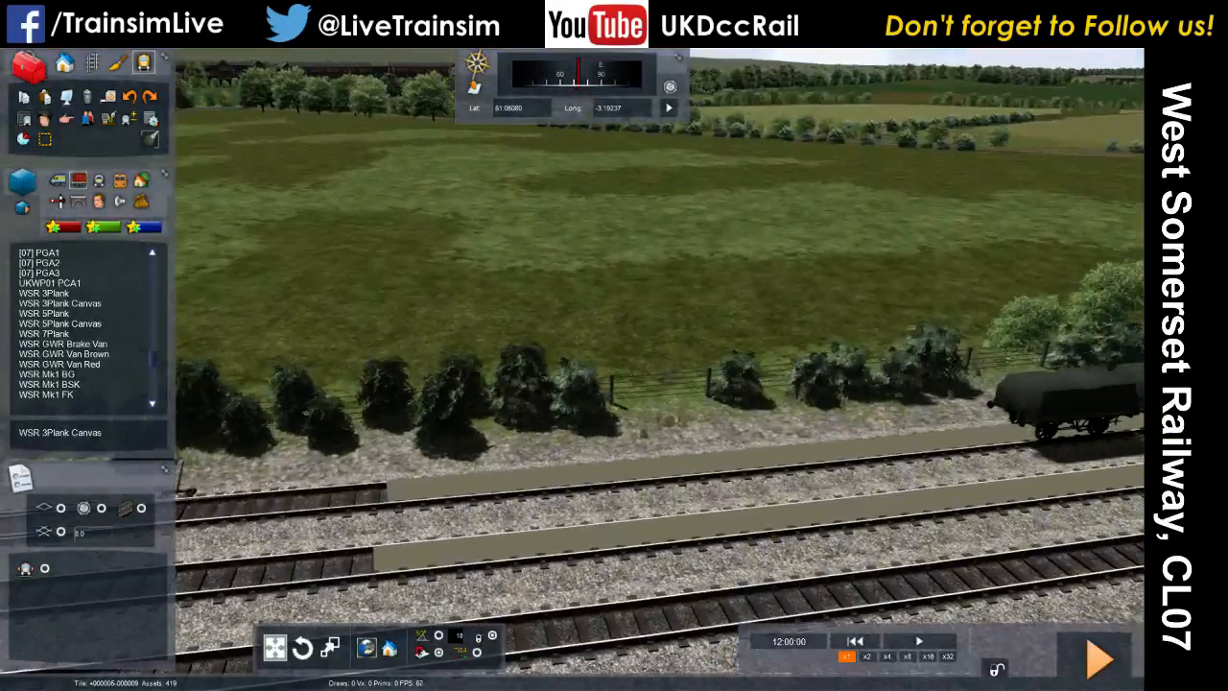
right_drag(391, 328, 216, 302)
right_drag(566, 403, 616, 375)
key(Left)
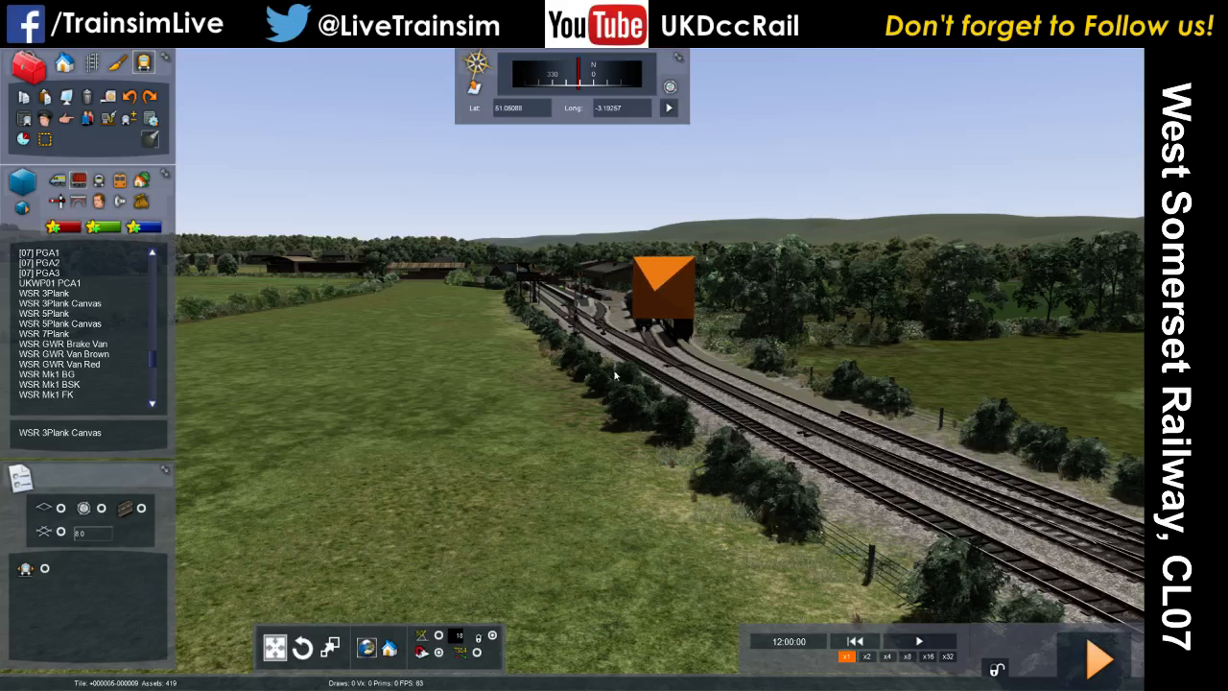
Step: Open the scenario timetable and bring up the driver properties of Service1
click(21, 143)
scroll(372, 459, up, 5)
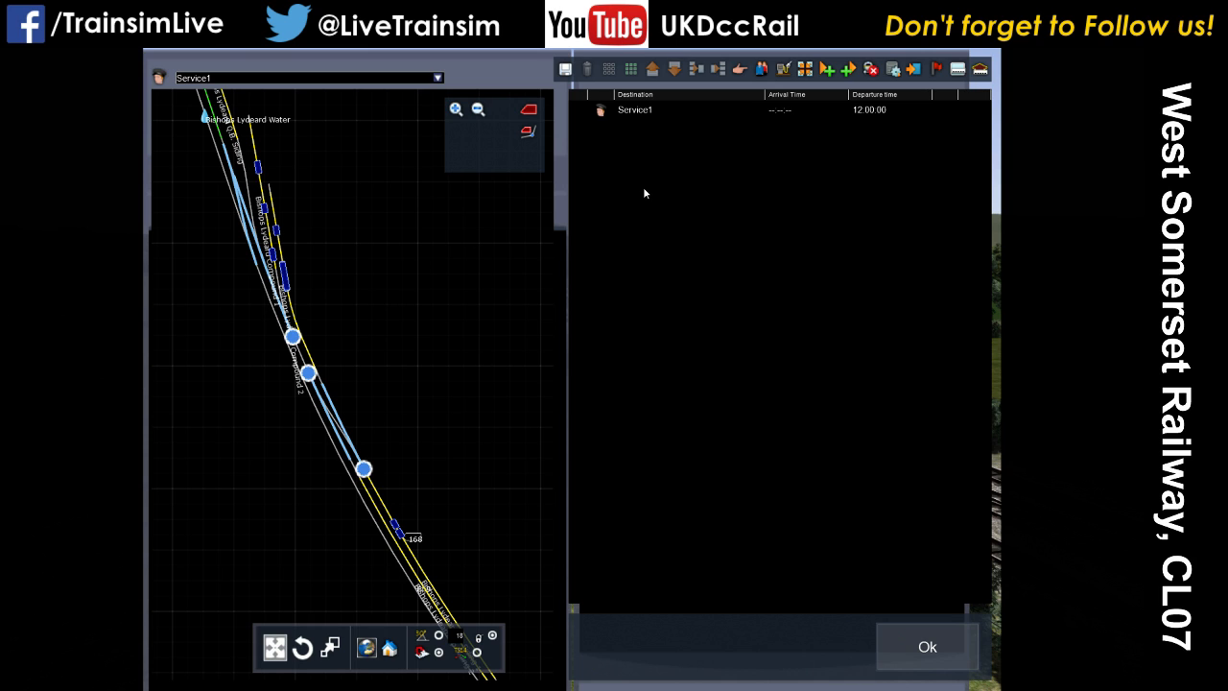
click(600, 112)
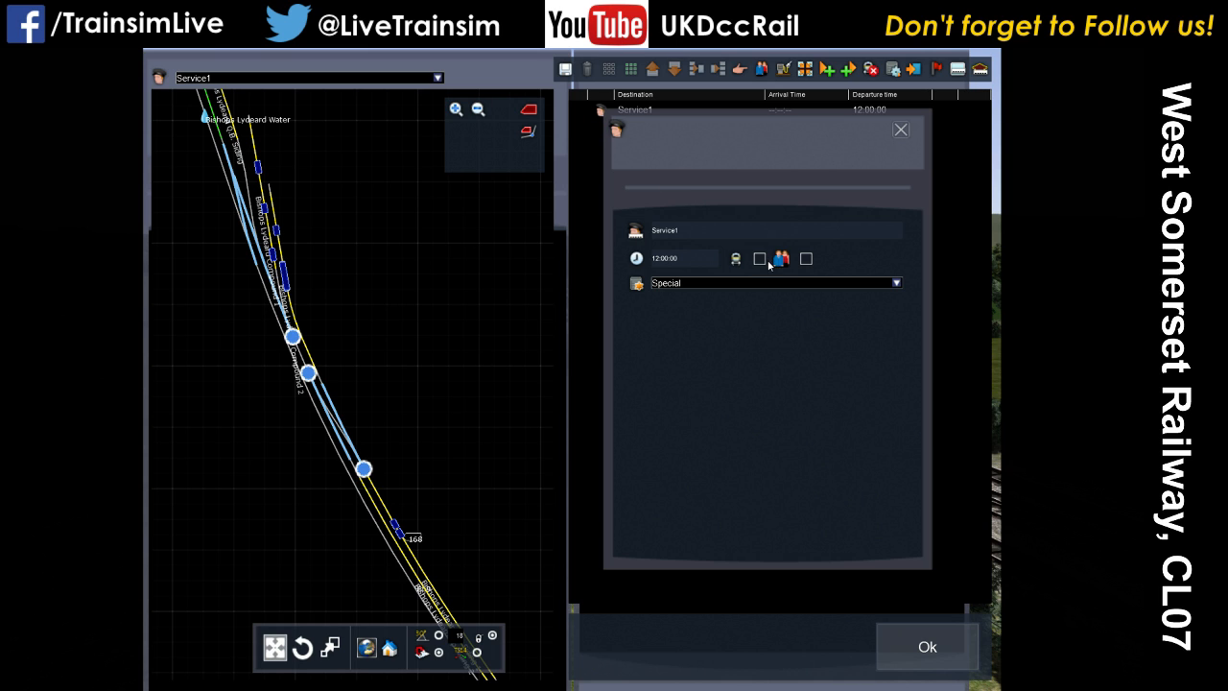
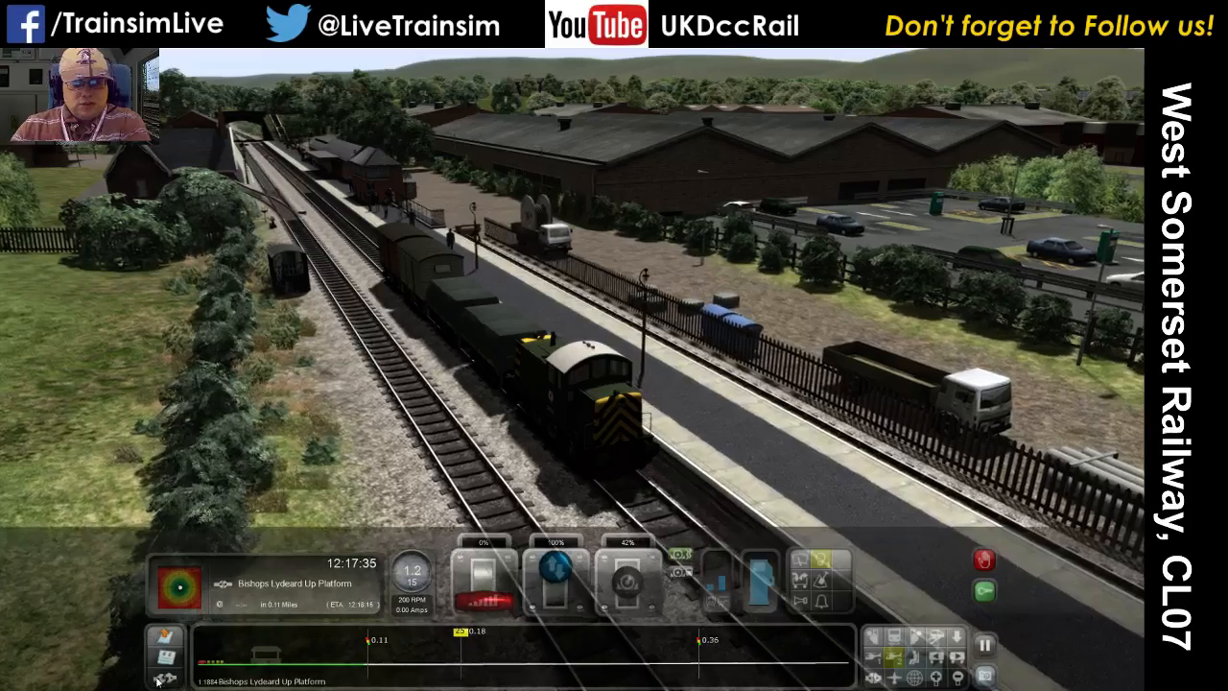
Step: Uncouple the Class 07 shunter from its four wagons at Bishops Lydeard Up Platform
click(258, 649)
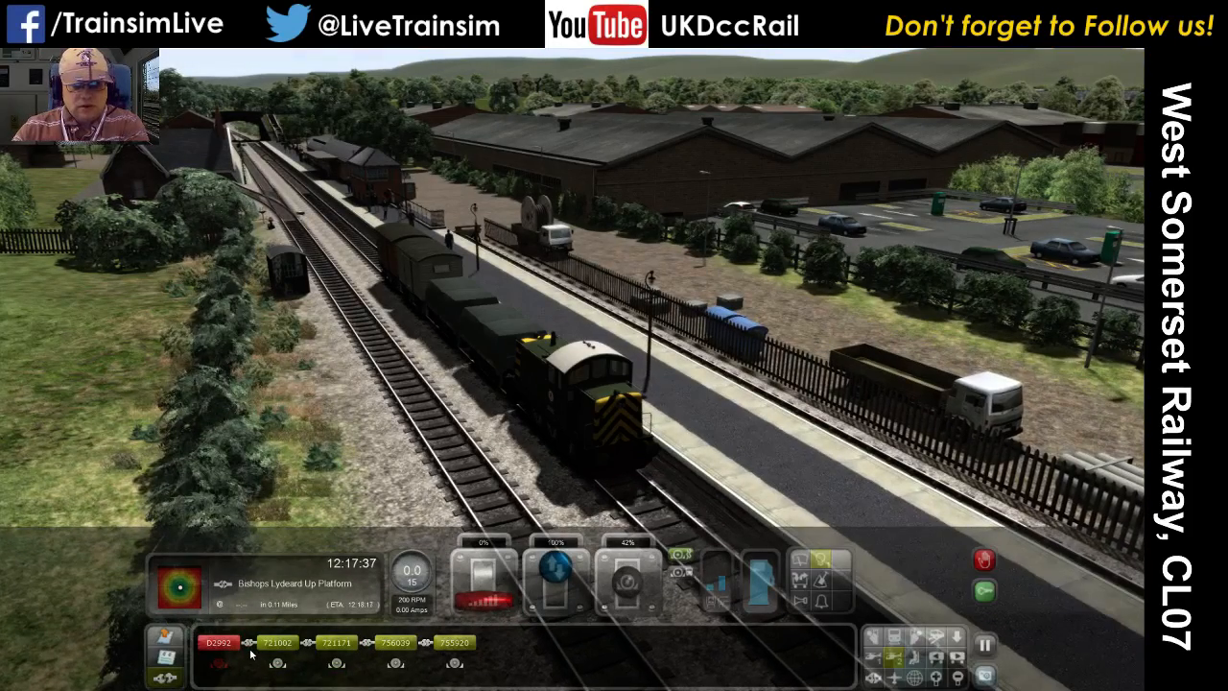
click(248, 647)
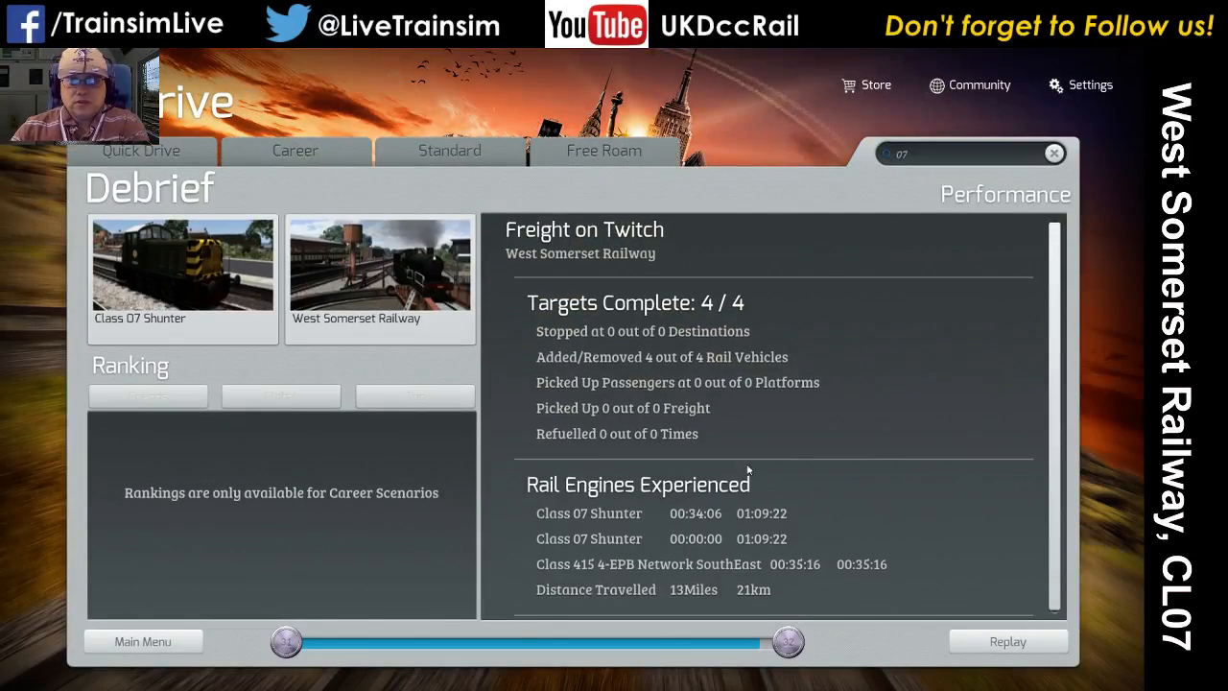
Step: Replay the completed scenario and switch it into editing mode, abandoning the current game session
click(1007, 641)
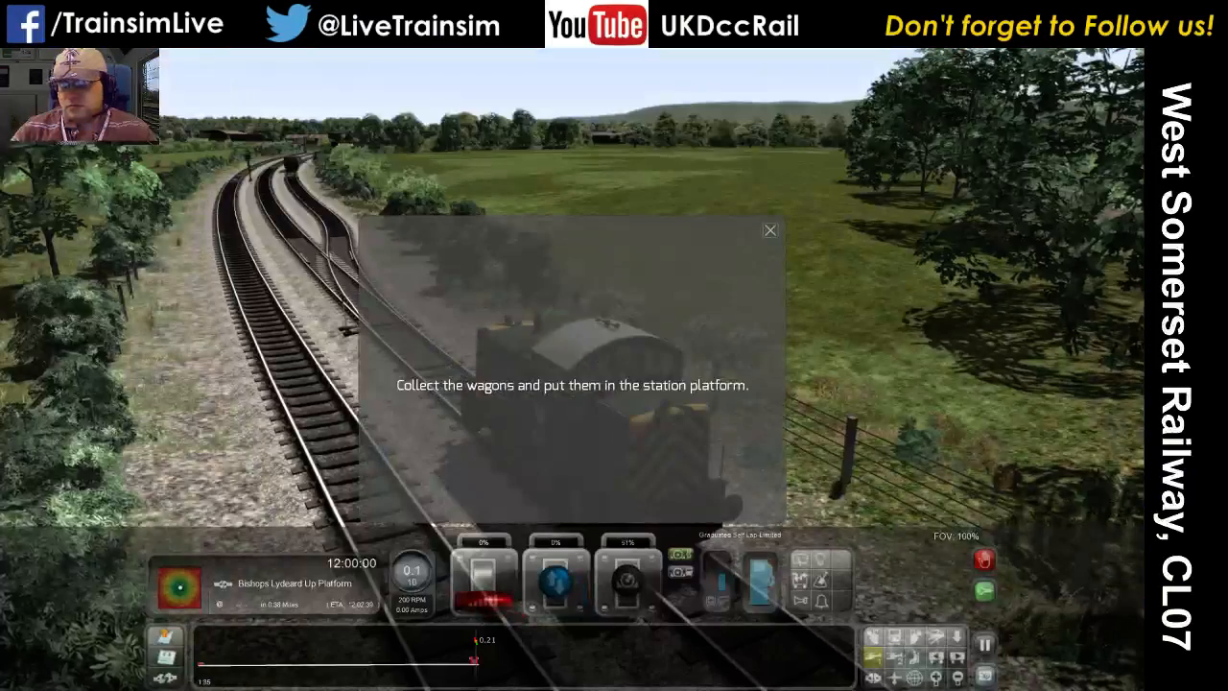
click(769, 229)
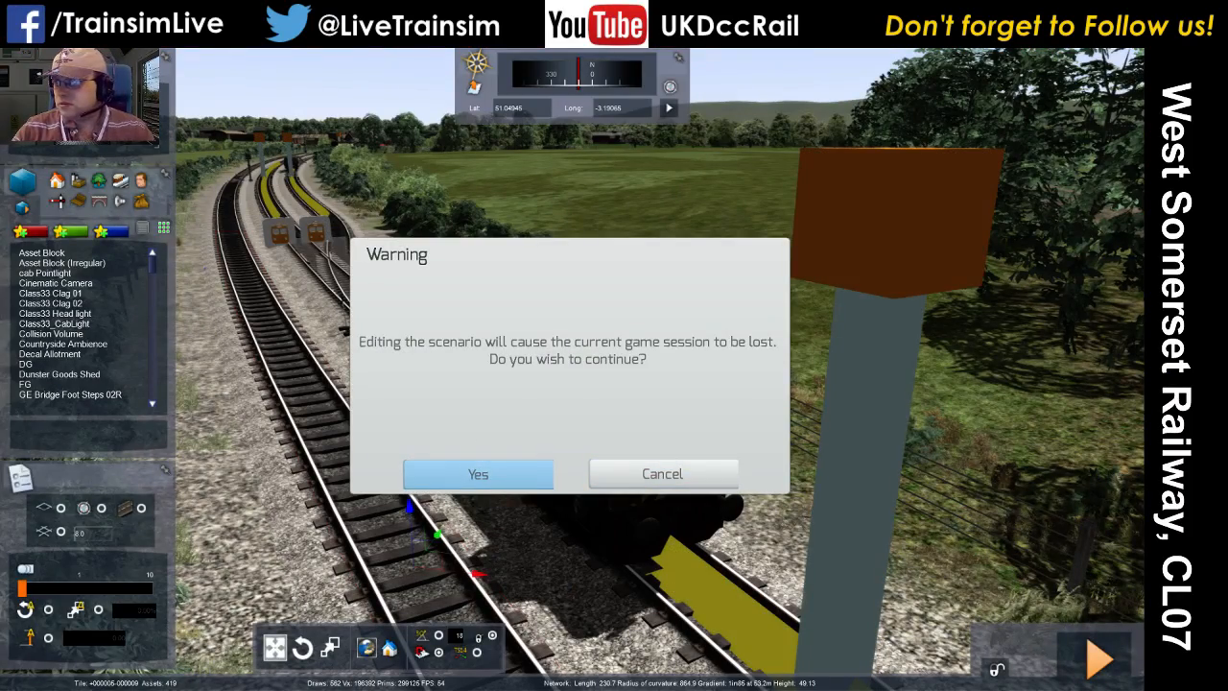
key(Return)
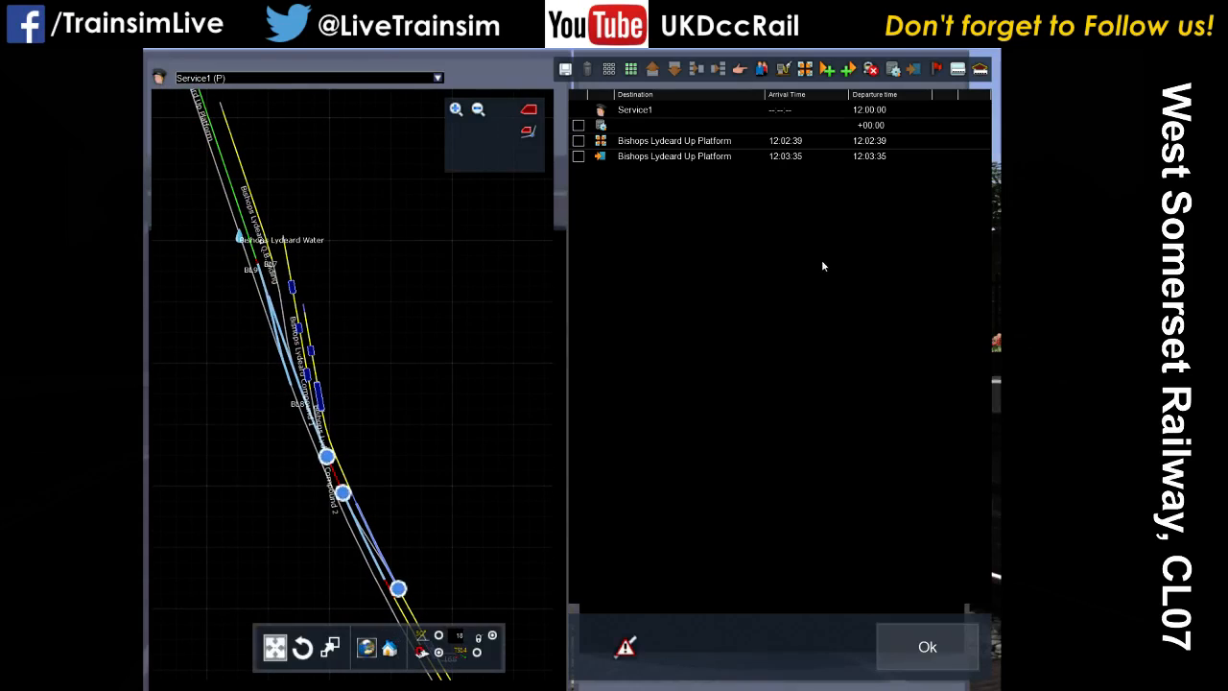
Step: Inspect the drop-off instruction for the wagons at Bishops Lydeard Up Platform in the Service1 timetable
double_click(622, 155)
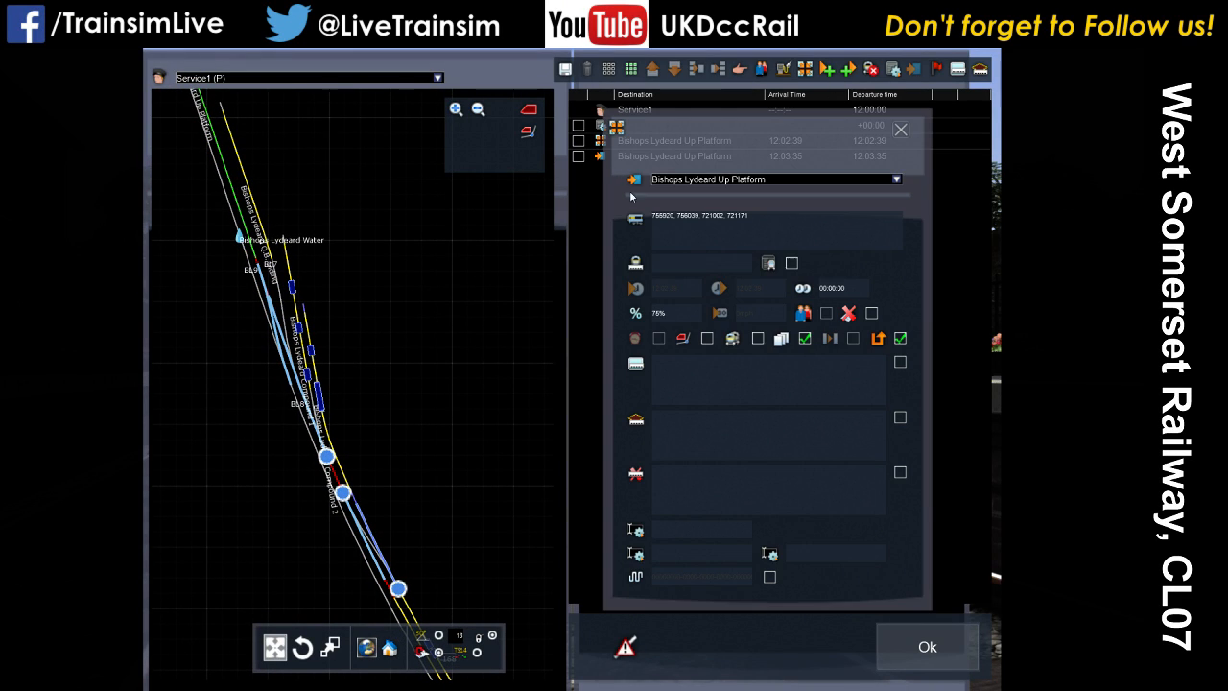
click(842, 290)
key(Tab)
click(900, 130)
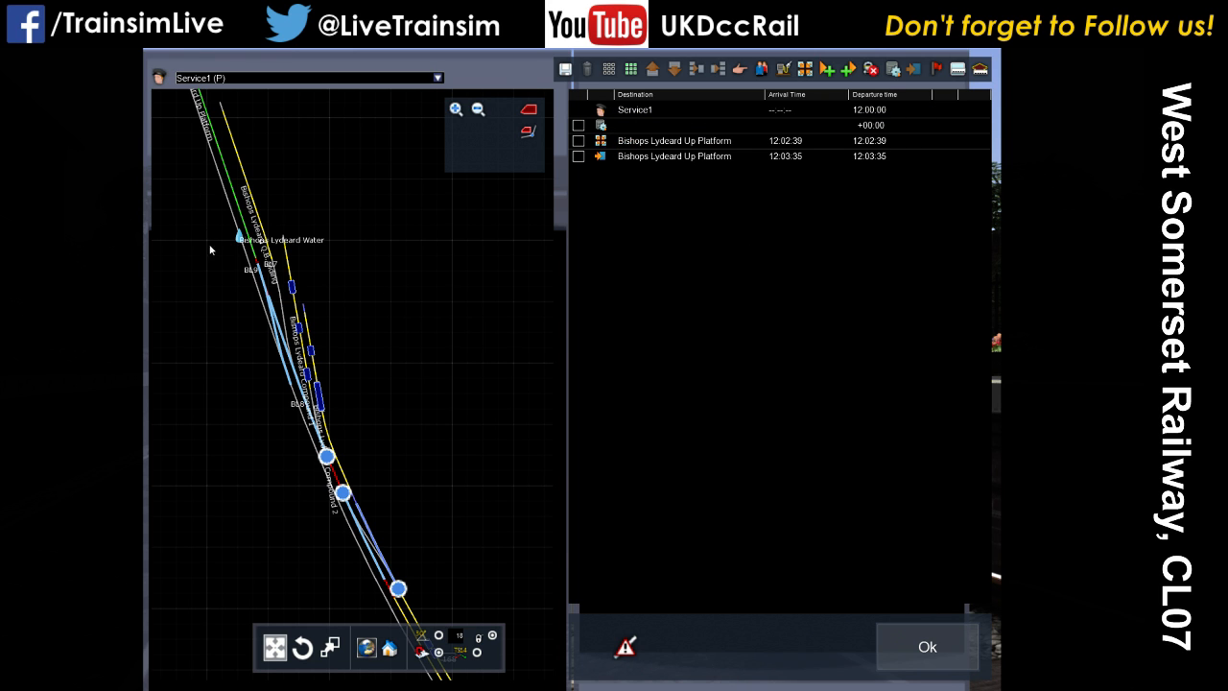
Step: Examine the timetable's track map from the Bishops Lydeard platforms through the compound and up sidings to the shunter's starting point
drag(222, 192, 322, 391)
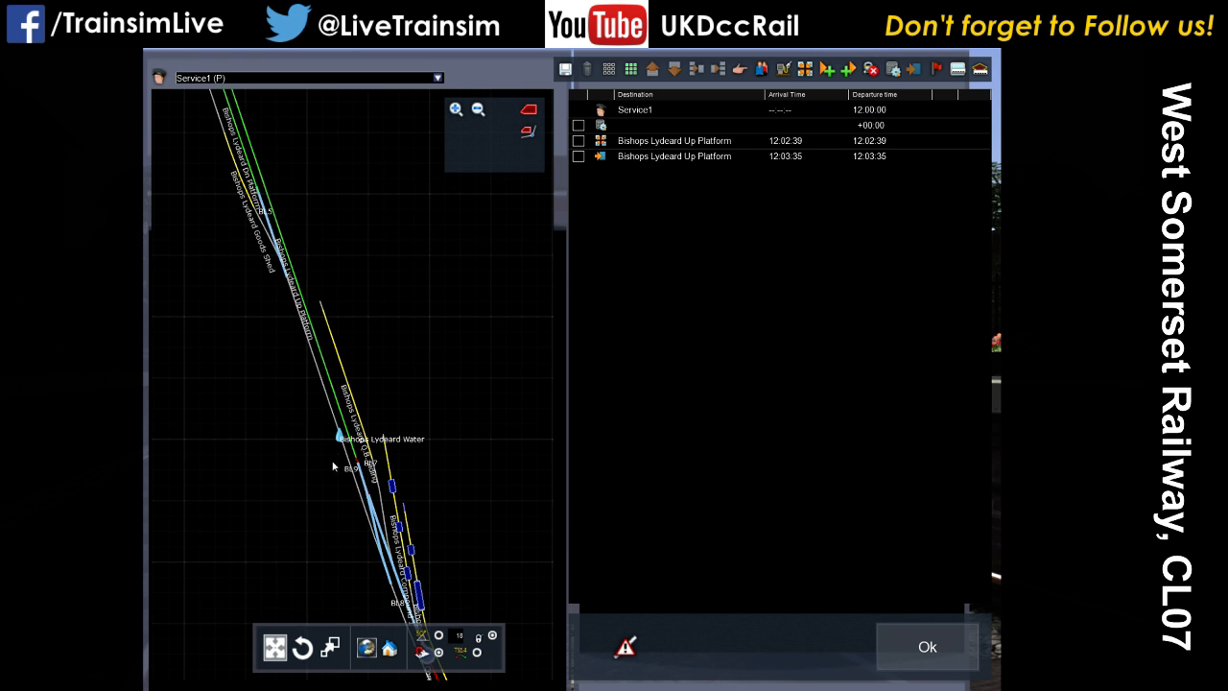
drag(333, 467, 302, 213)
scroll(327, 238, up, 2)
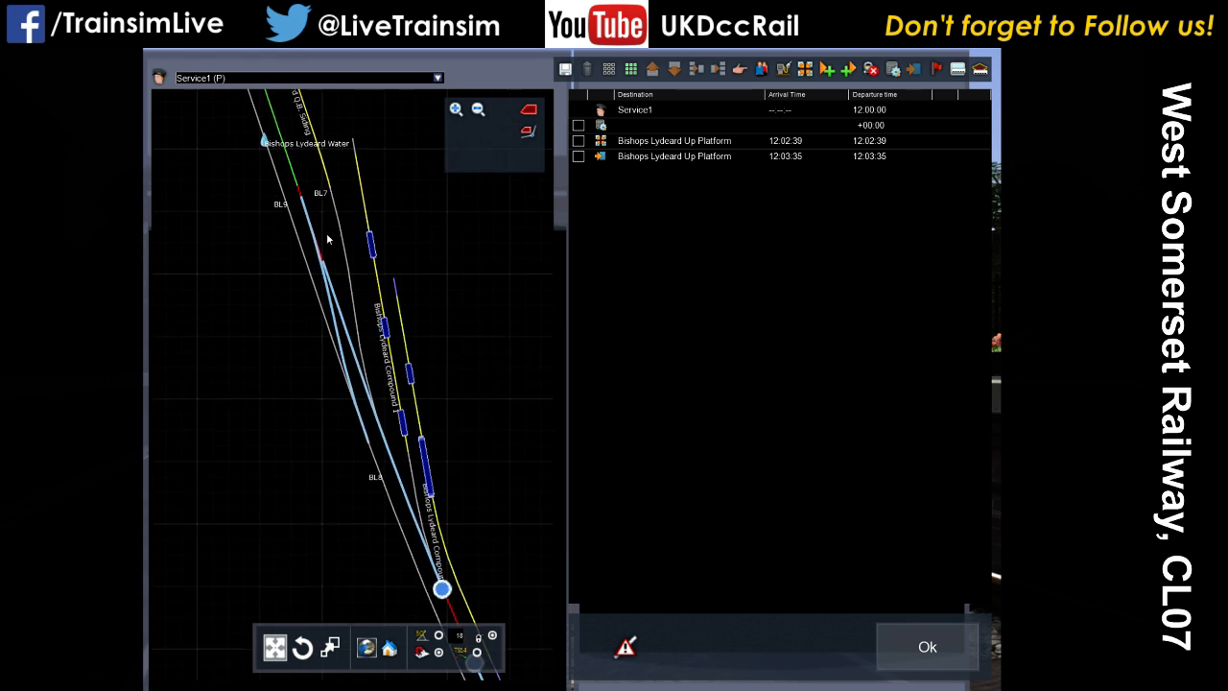
drag(352, 465, 287, 242)
drag(354, 401, 273, 183)
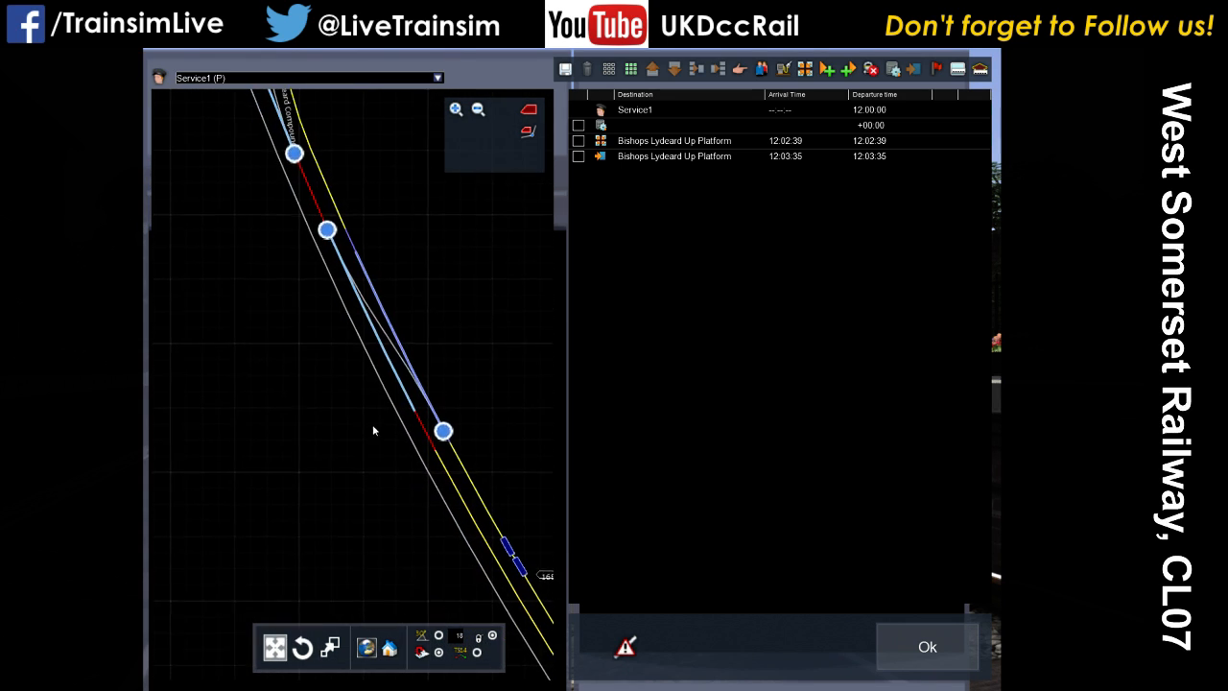
drag(373, 431, 272, 256)
drag(391, 464, 349, 393)
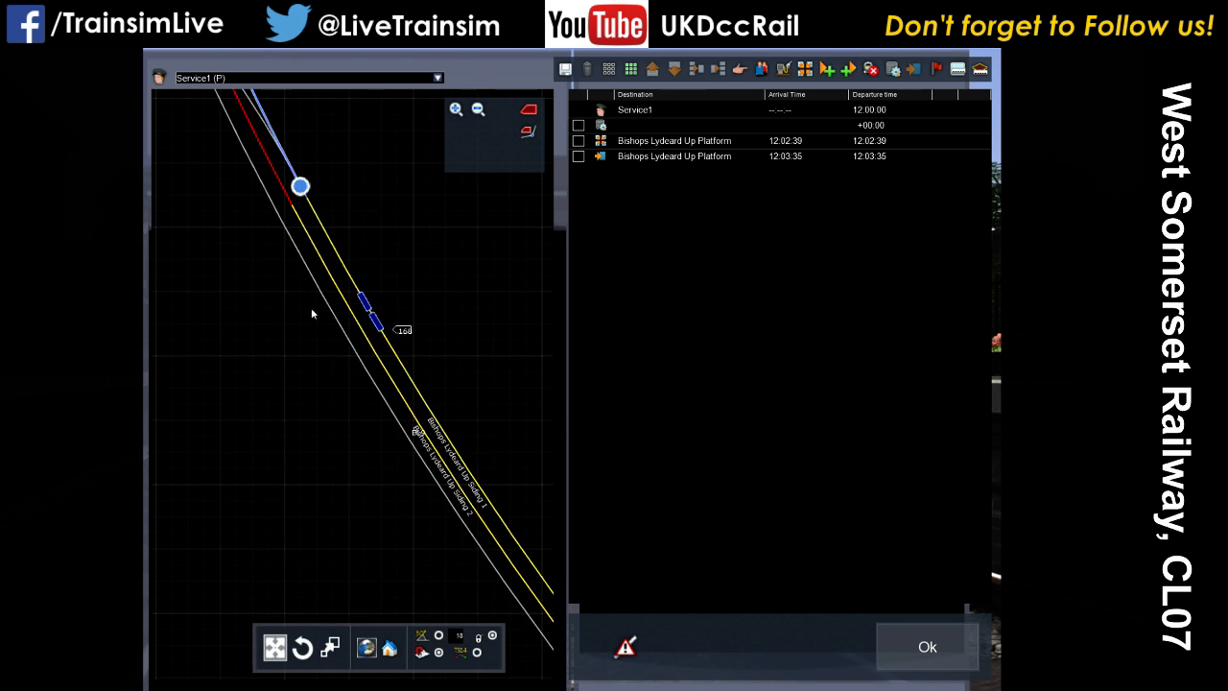
drag(287, 279, 403, 521)
drag(378, 431, 433, 559)
drag(228, 212, 427, 600)
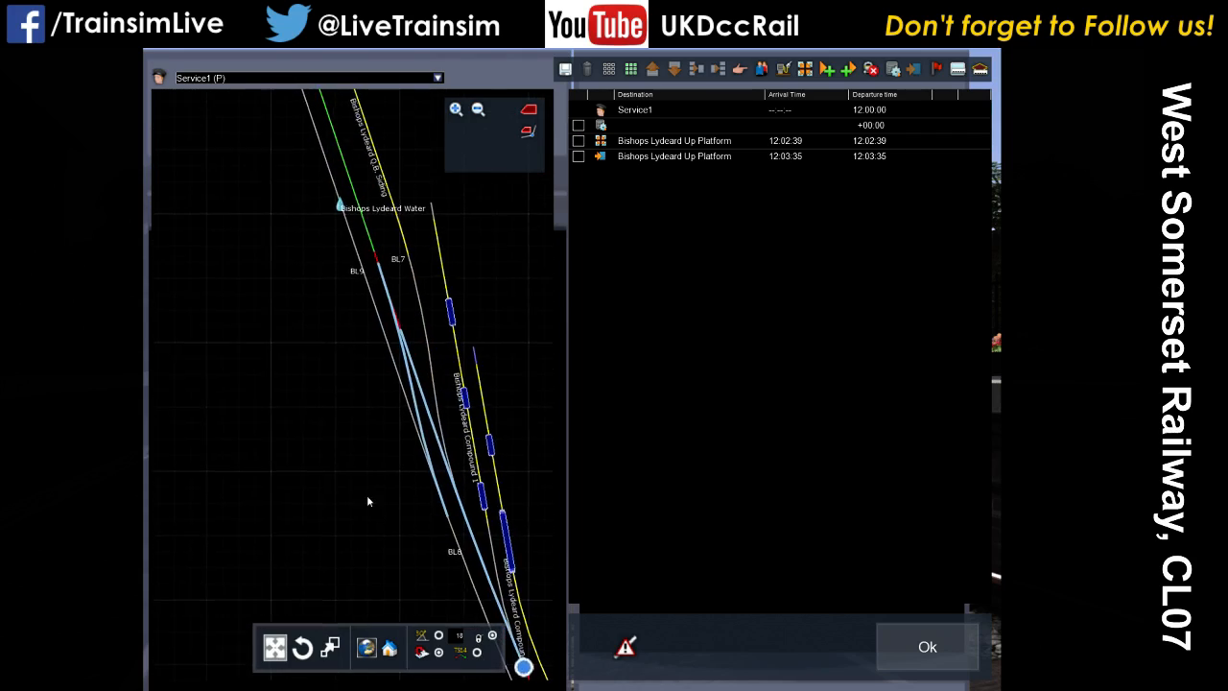
drag(367, 496, 311, 318)
drag(406, 518, 334, 258)
drag(387, 442, 276, 186)
drag(324, 307, 445, 645)
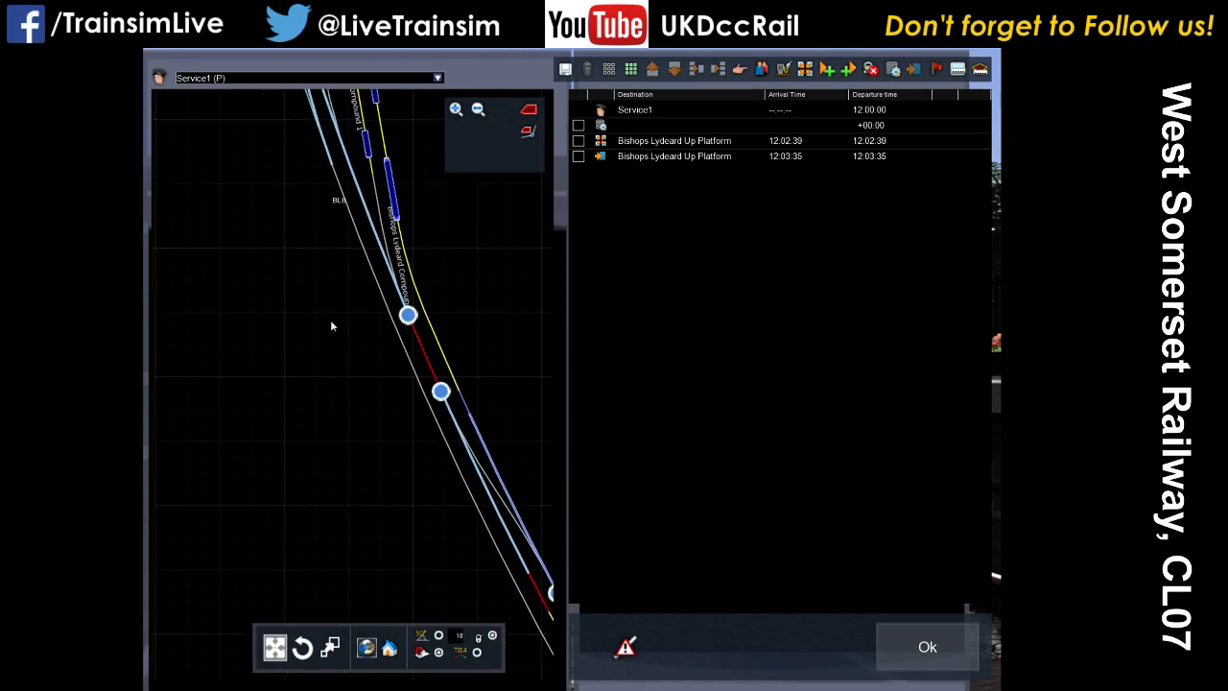
scroll(327, 311, down, 4)
drag(320, 280, 467, 607)
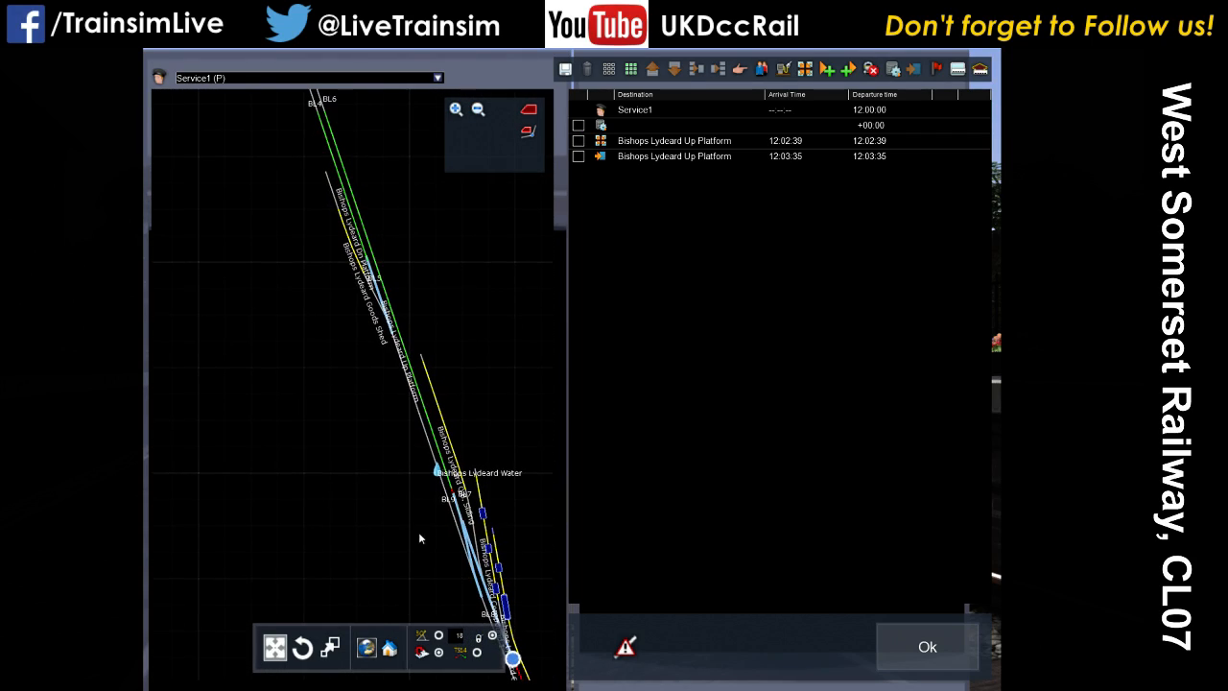
drag(341, 418, 296, 276)
drag(337, 379, 264, 201)
drag(354, 415, 206, 144)
drag(336, 415, 308, 382)
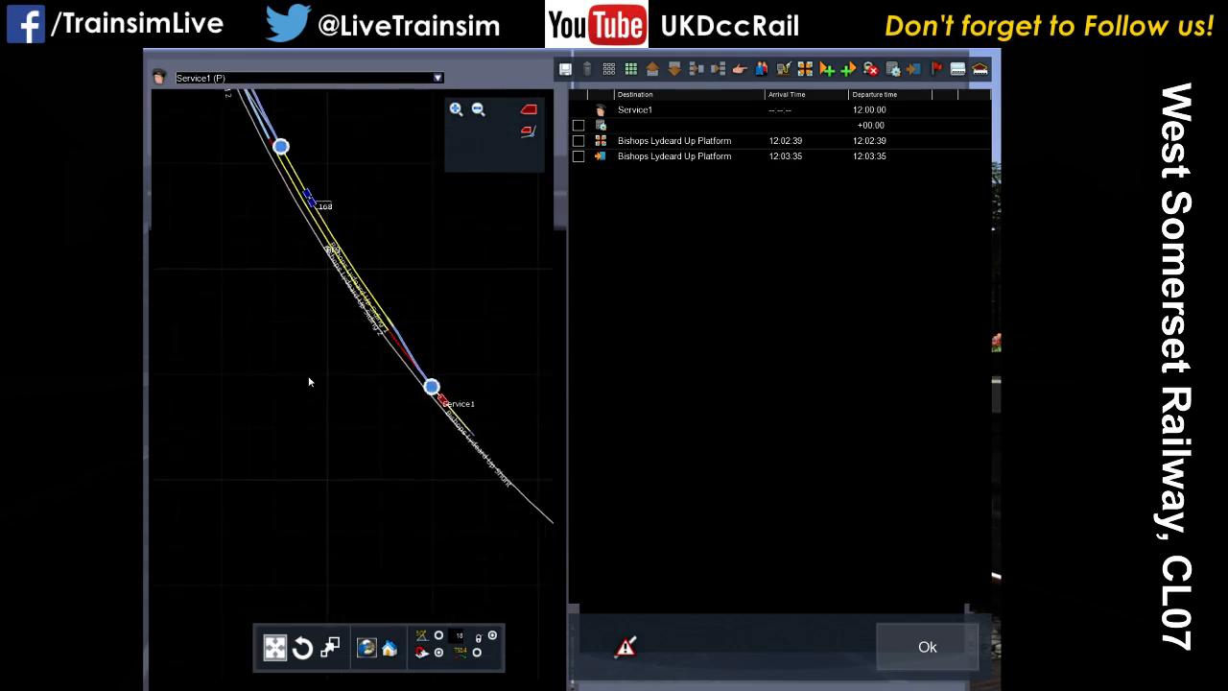
drag(370, 458, 273, 356)
click(924, 647)
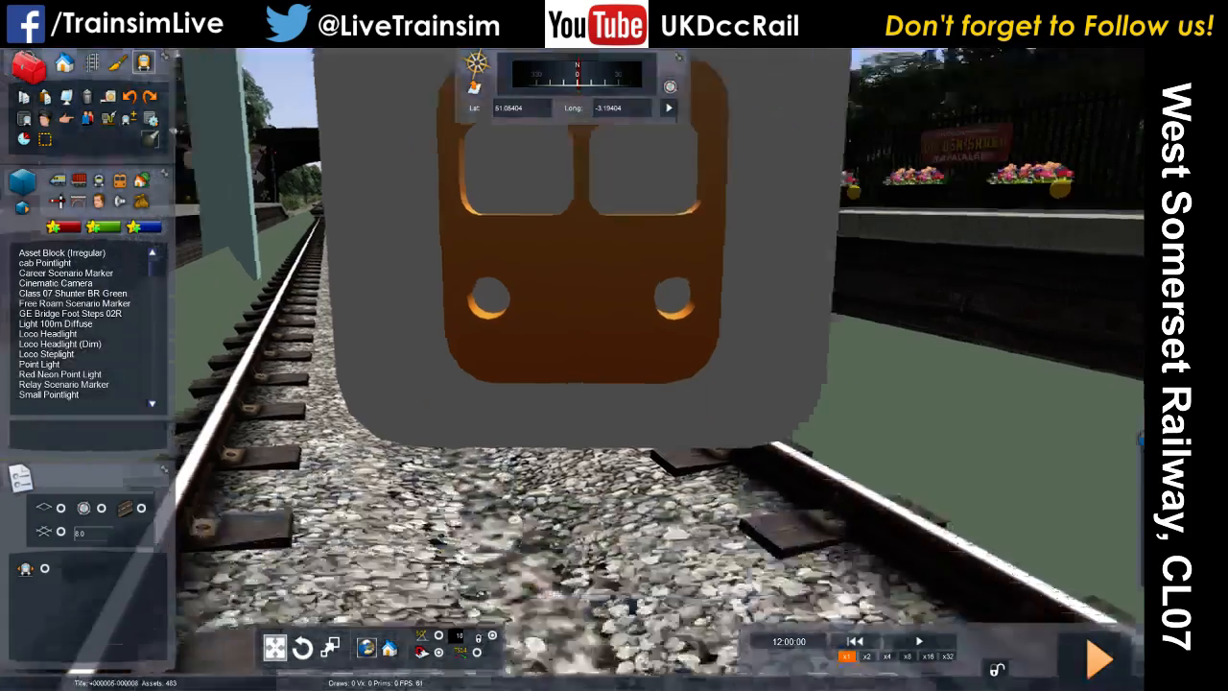
Step: Examine the running lines from the Bishops Lydeard platforms past the sidings to the track beyond the compound
key(Down)
right_drag(614, 345, 739, 322)
key(Up)
key(Up)
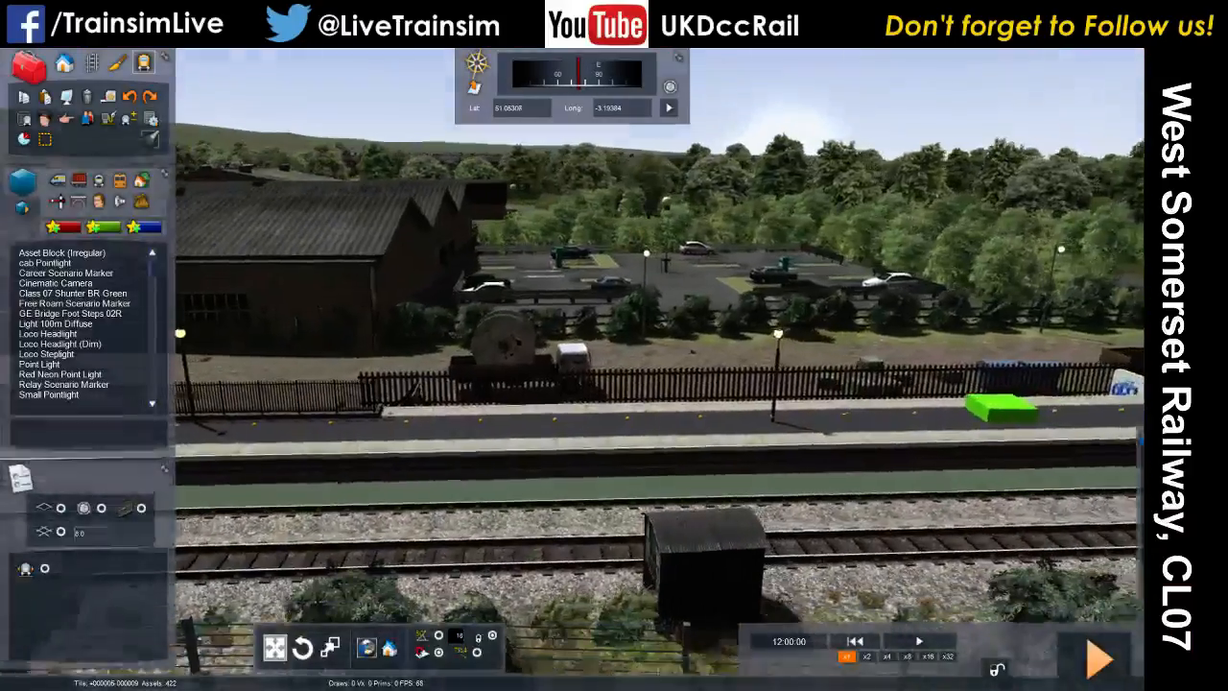
right_drag(699, 426, 687, 454)
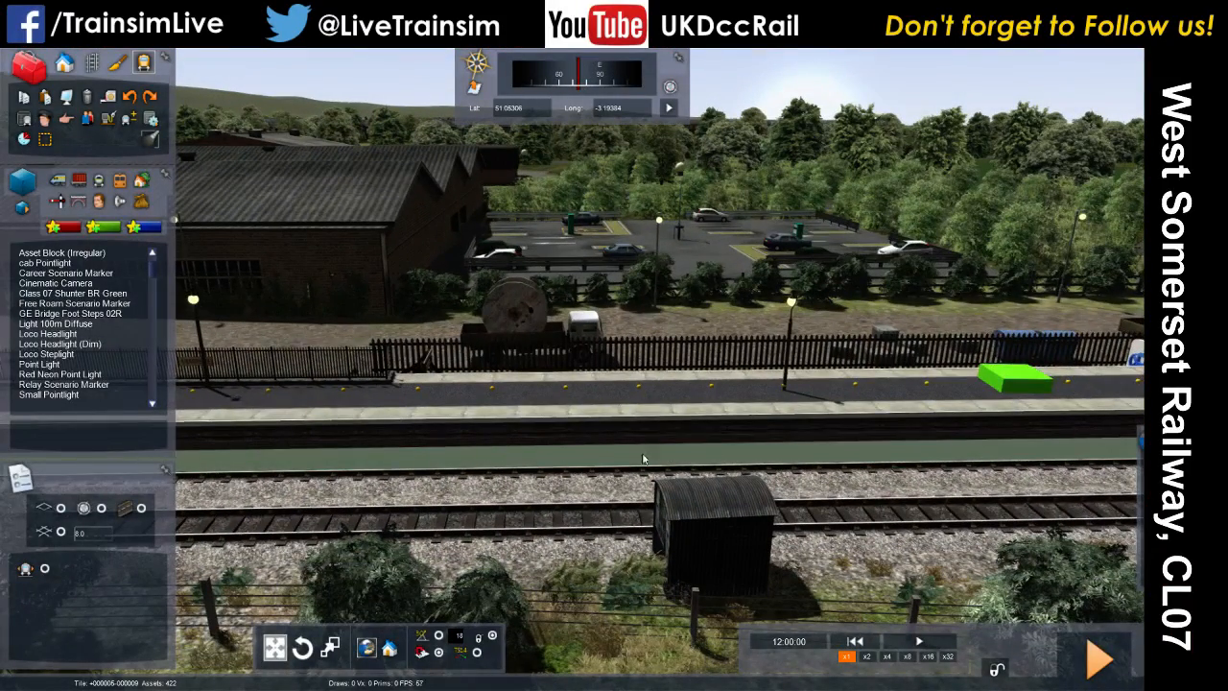
right_drag(873, 434, 1122, 412)
key(Up)
key(Down)
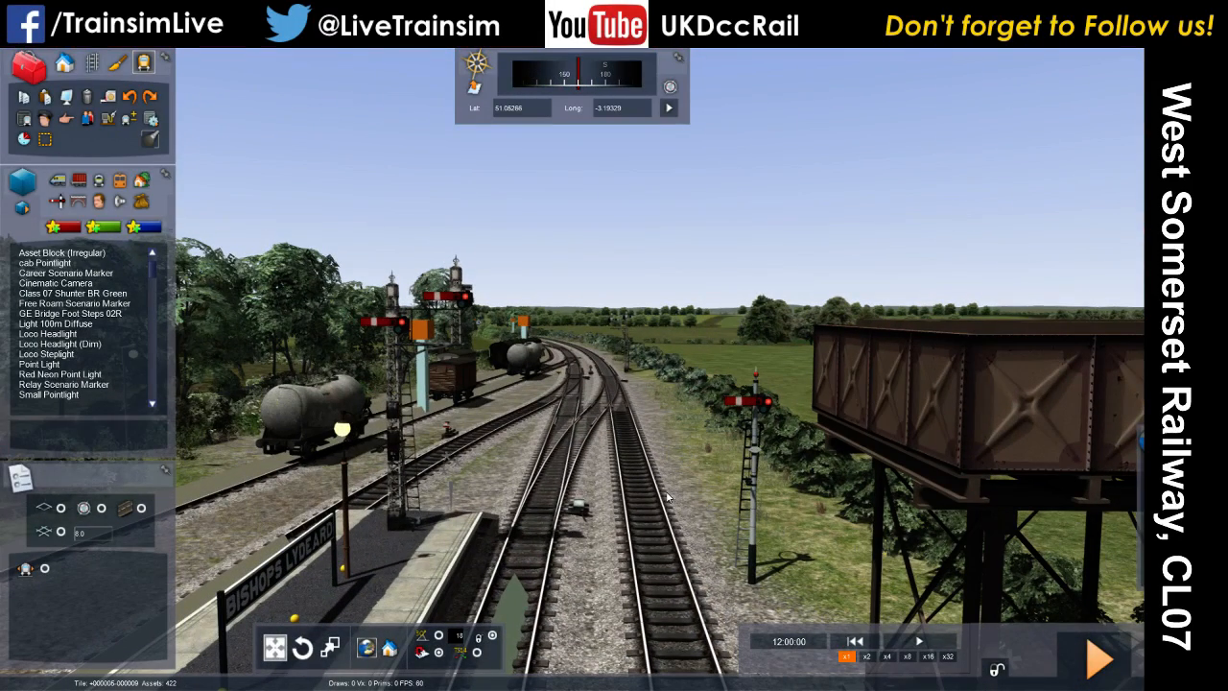
key(Up)
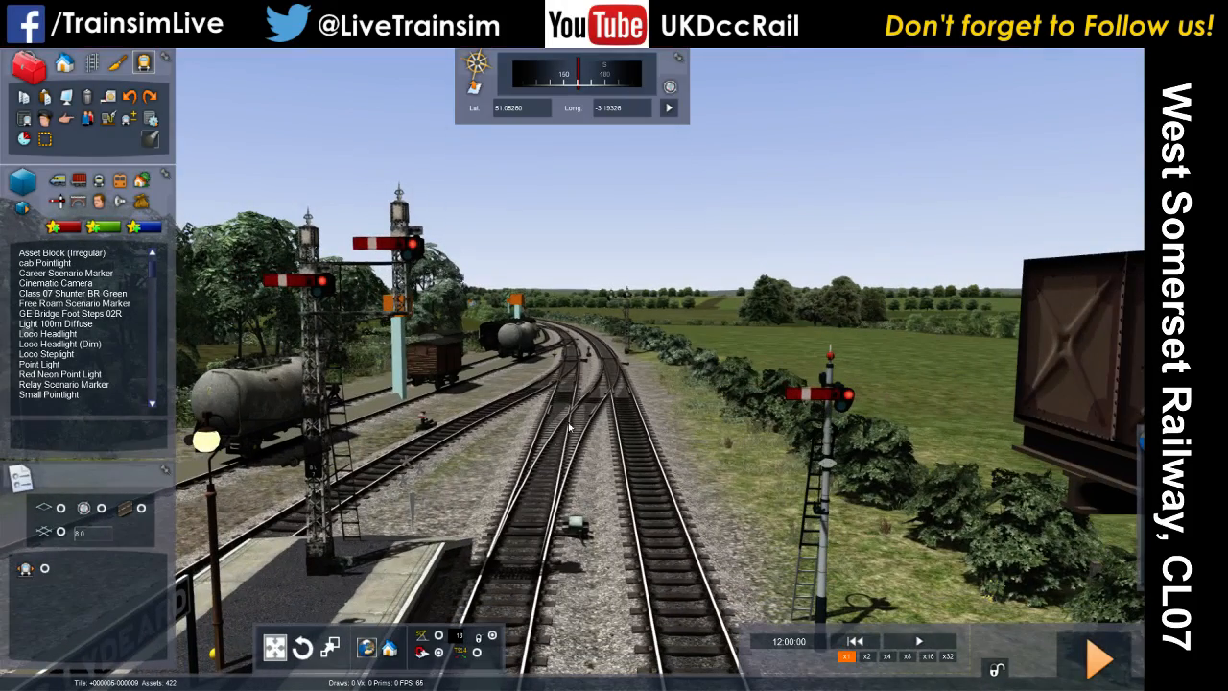
key(Up)
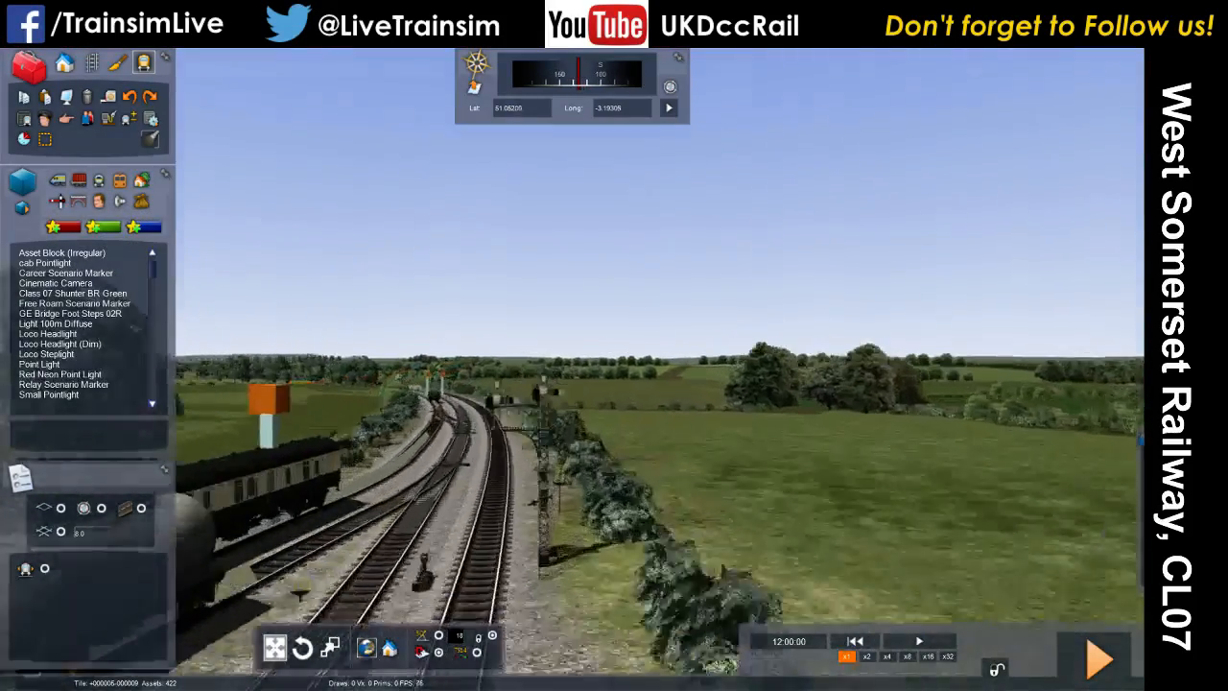
key(Up)
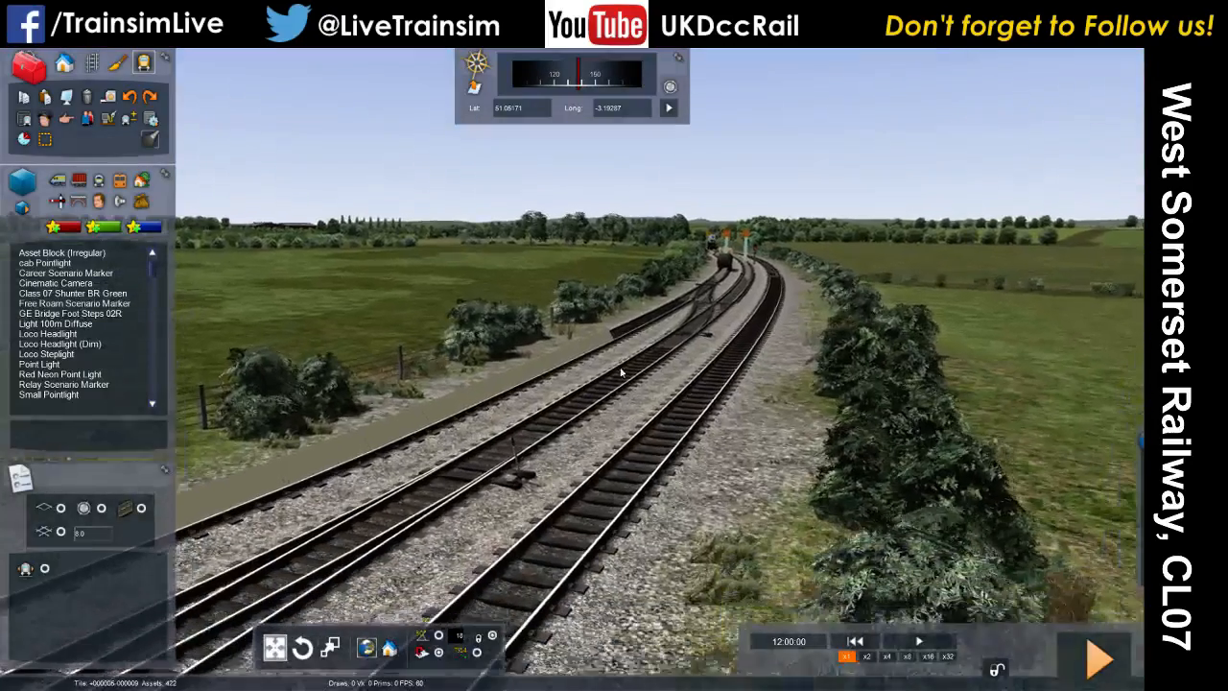
key(Up)
Step: Place a Marker - Destination along the outer running line beyond the Bishops Lydeard compound sidings
click(58, 201)
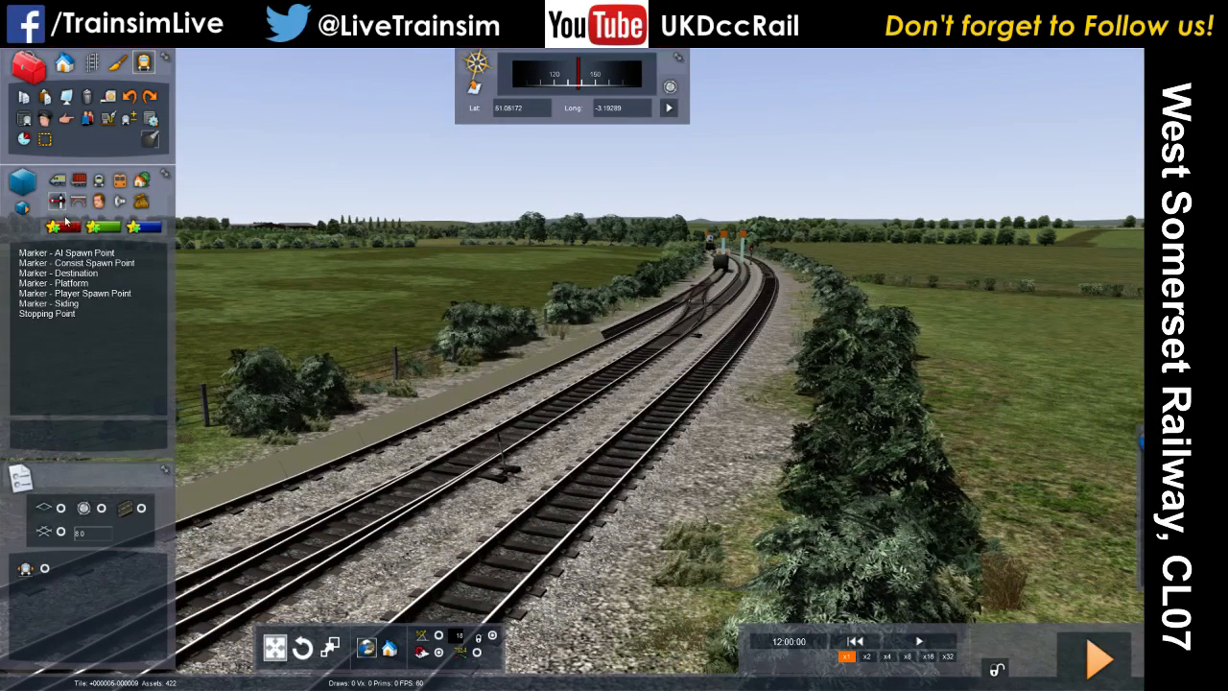
click(74, 274)
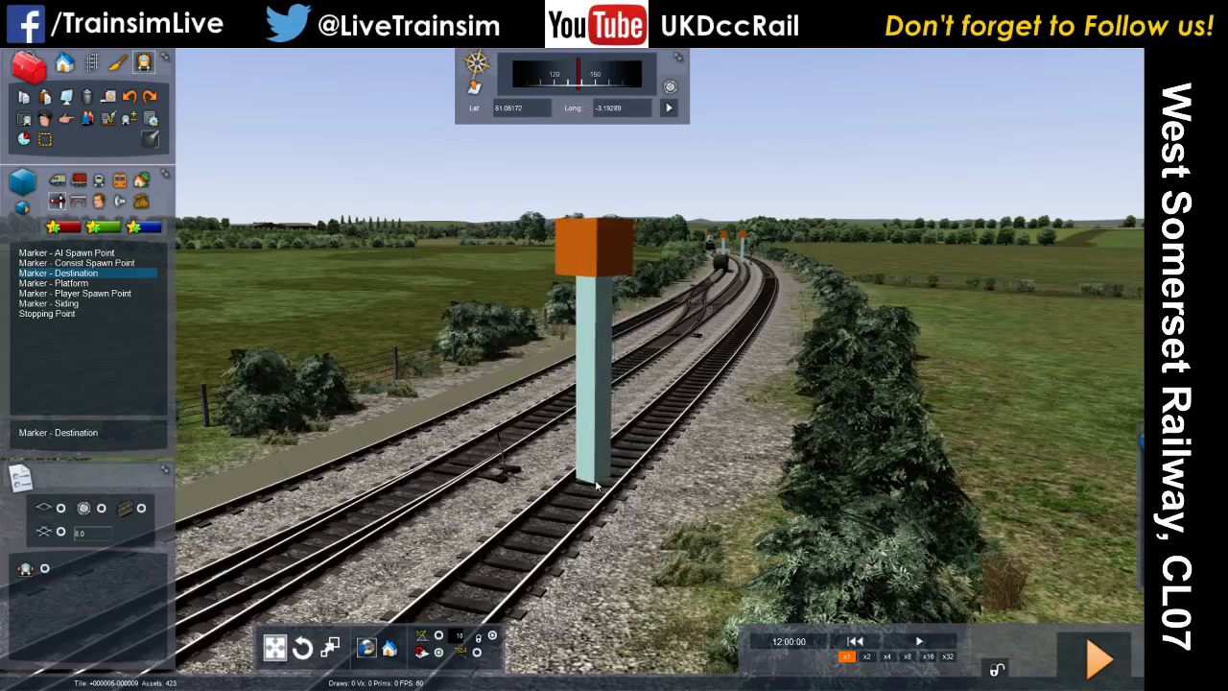
click(589, 481)
right_drag(589, 481, 508, 576)
scroll(700, 294, down, 5)
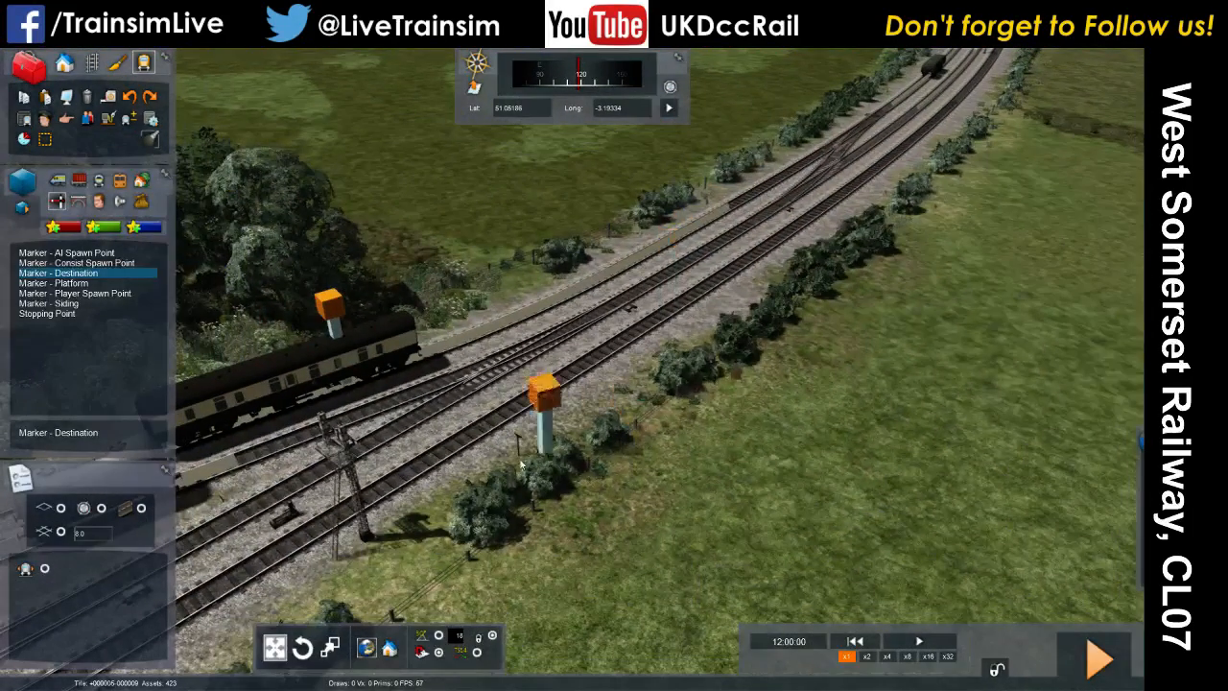
mouse_move(467, 432)
mouse_down()
mouse_move(781, 240)
mouse_move(776, 267)
mouse_up()
scroll(627, 415, up, 5)
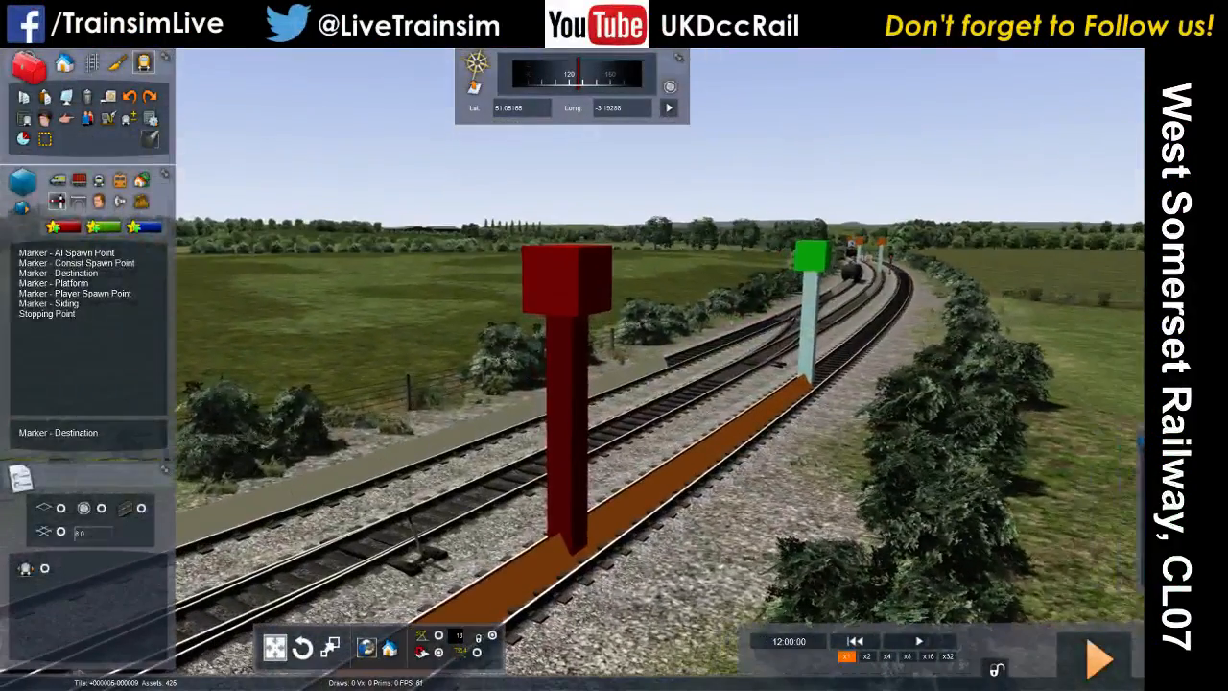
Step: Name the new destination marker "Reverse for Station Runaround" in both of its name fields
click(585, 322)
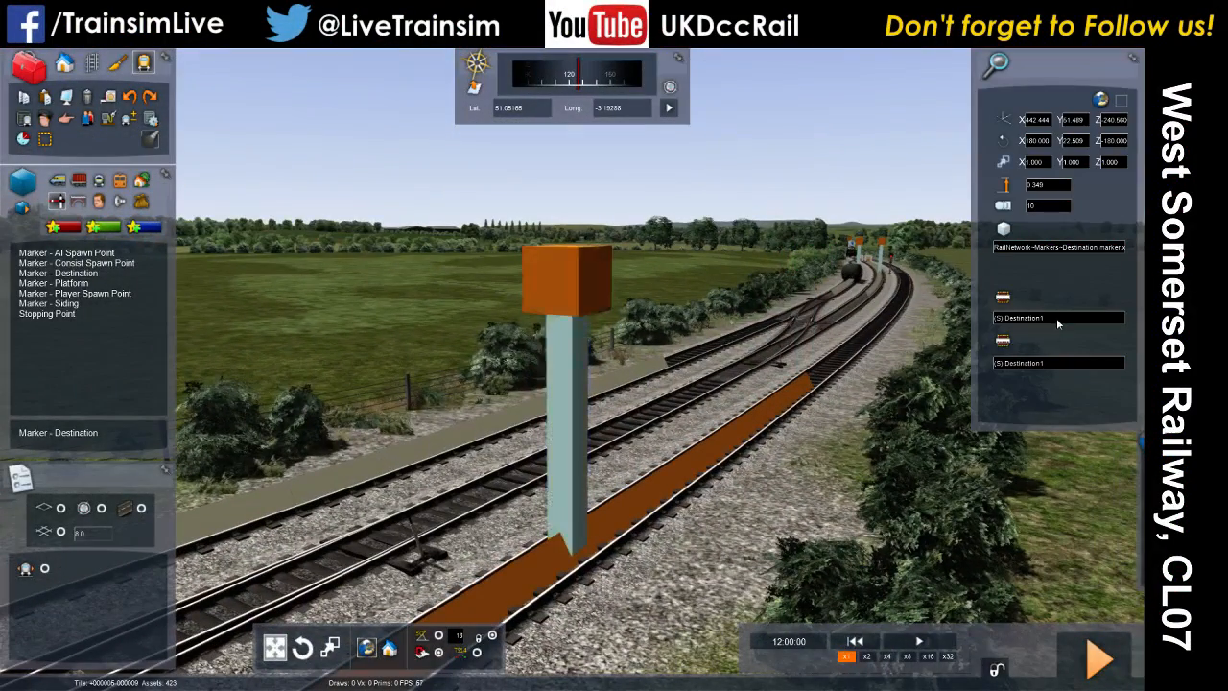
text(Reed)
key(ctrl+a)
key(ctrl+c)
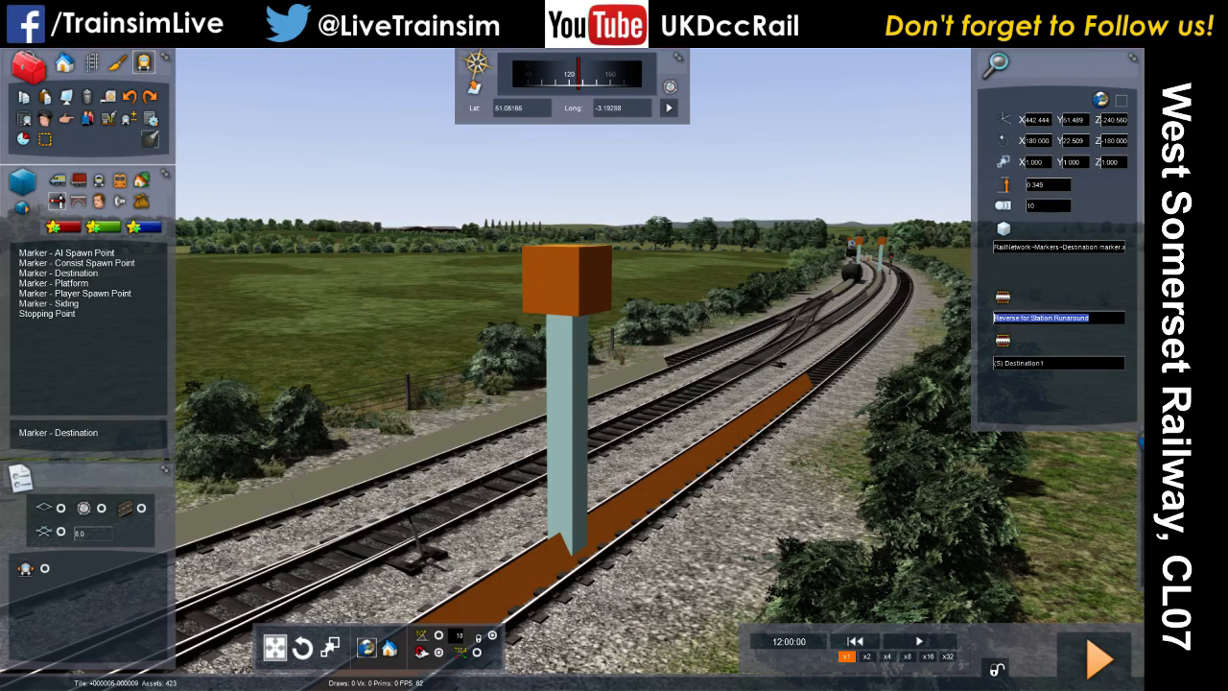
drag(1065, 365, 994, 378)
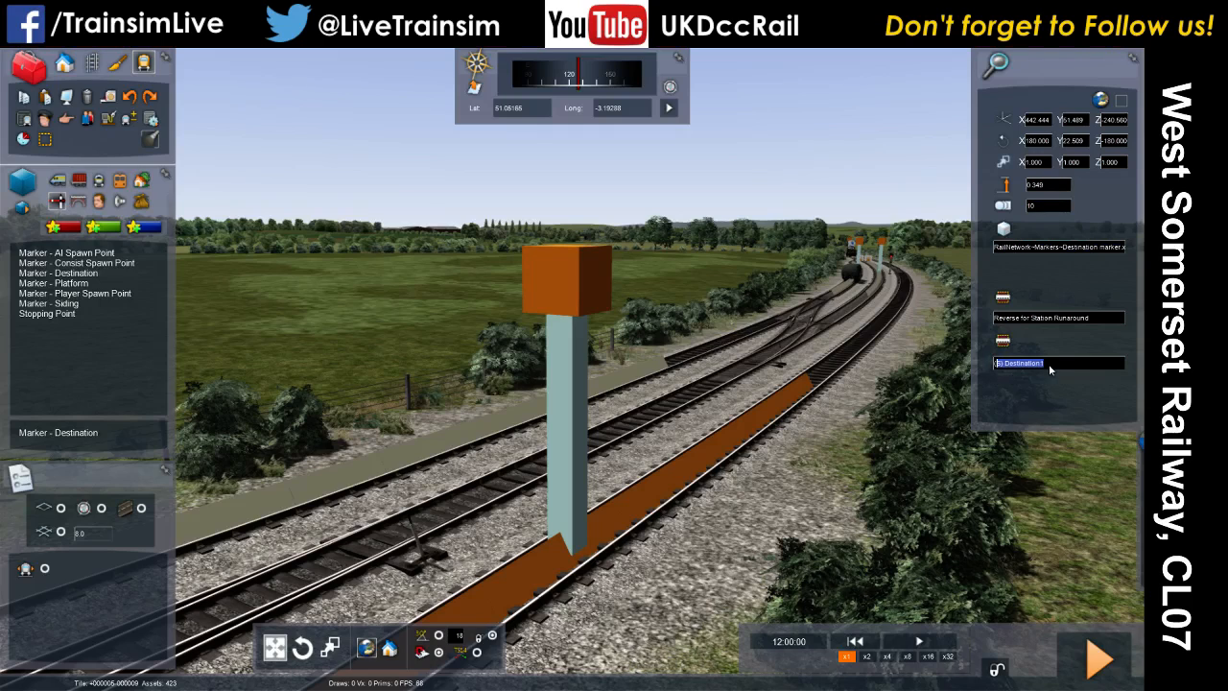
key(ctrl+v)
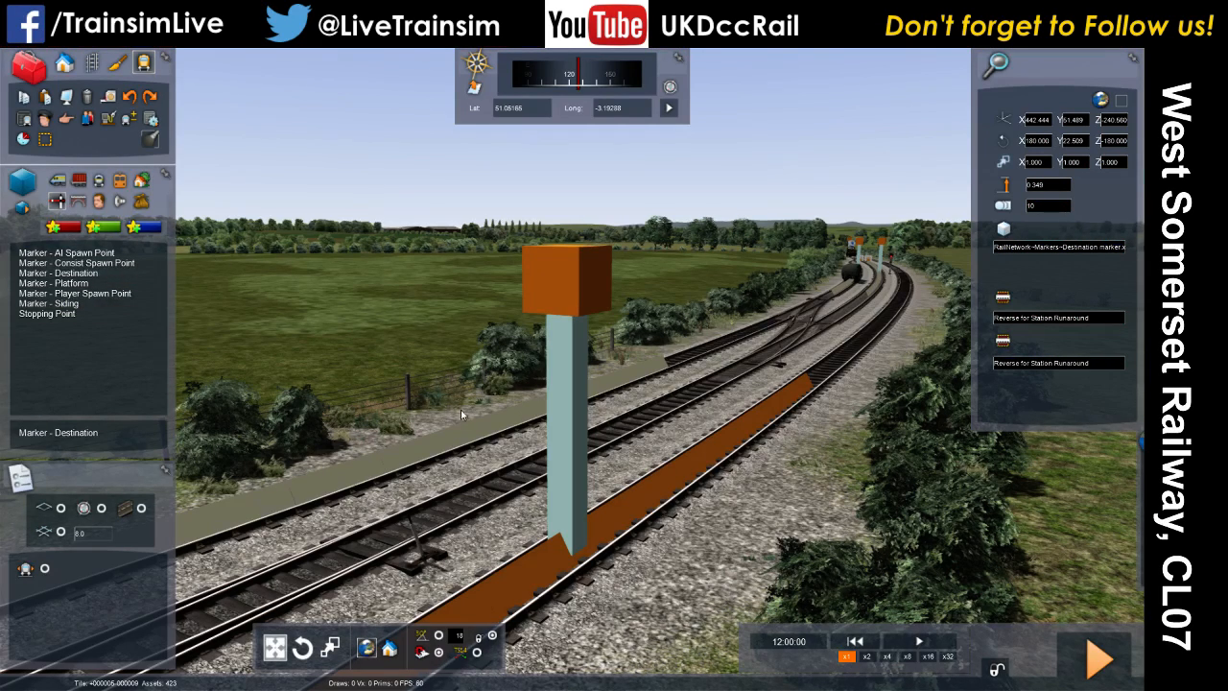
Step: Open the Service1 timetable and trace its track map from the up sidings past the new reversing marker to the platform
click(566, 419)
mouse_move(838, 423)
right_down()
mouse_move(576, 499)
mouse_move(432, 413)
right_up()
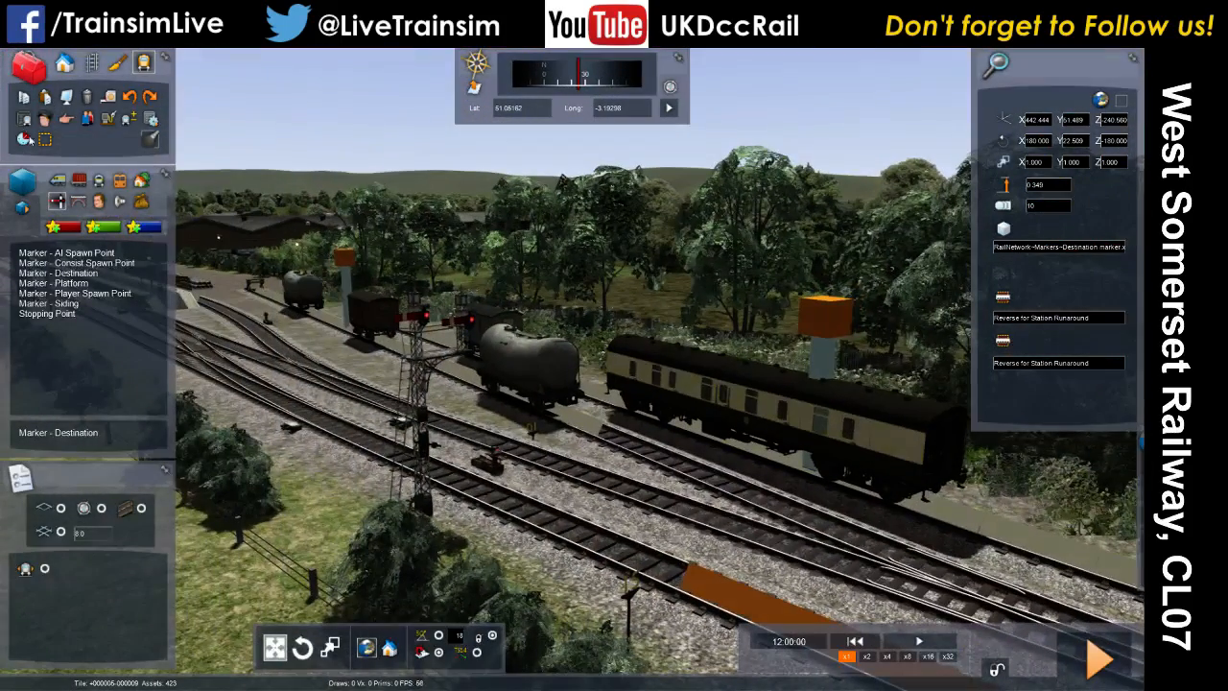
click(22, 139)
scroll(244, 289, up, 5)
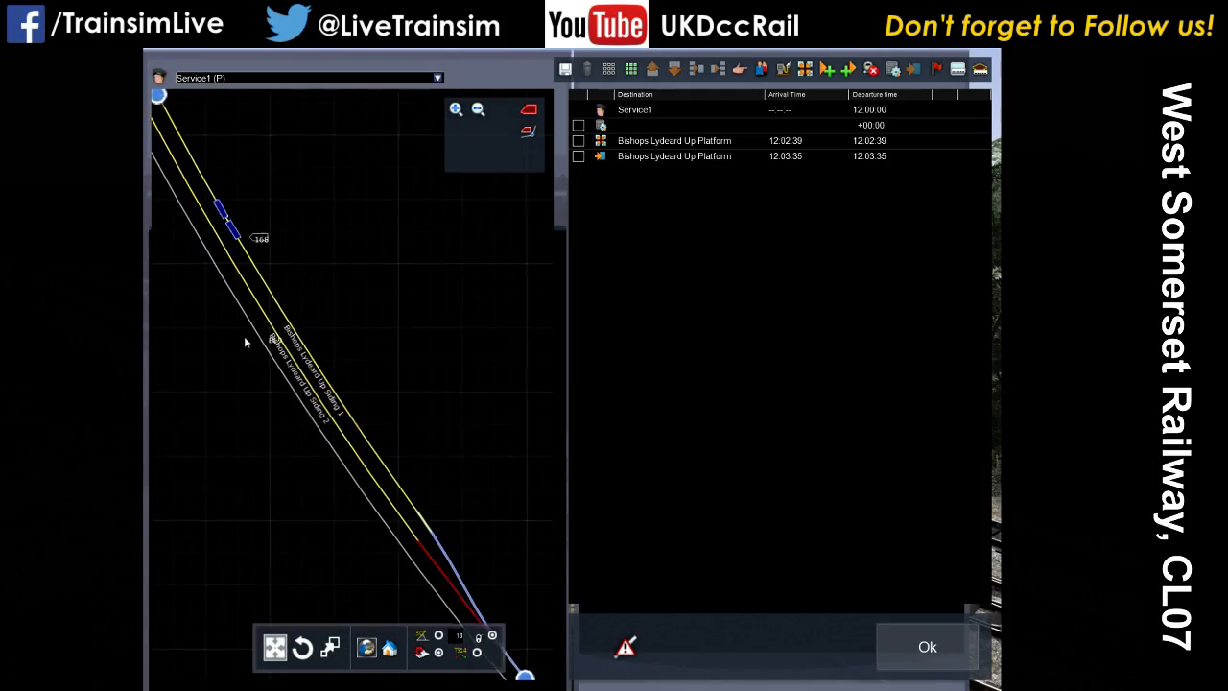
drag(169, 248, 415, 535)
drag(261, 176, 337, 326)
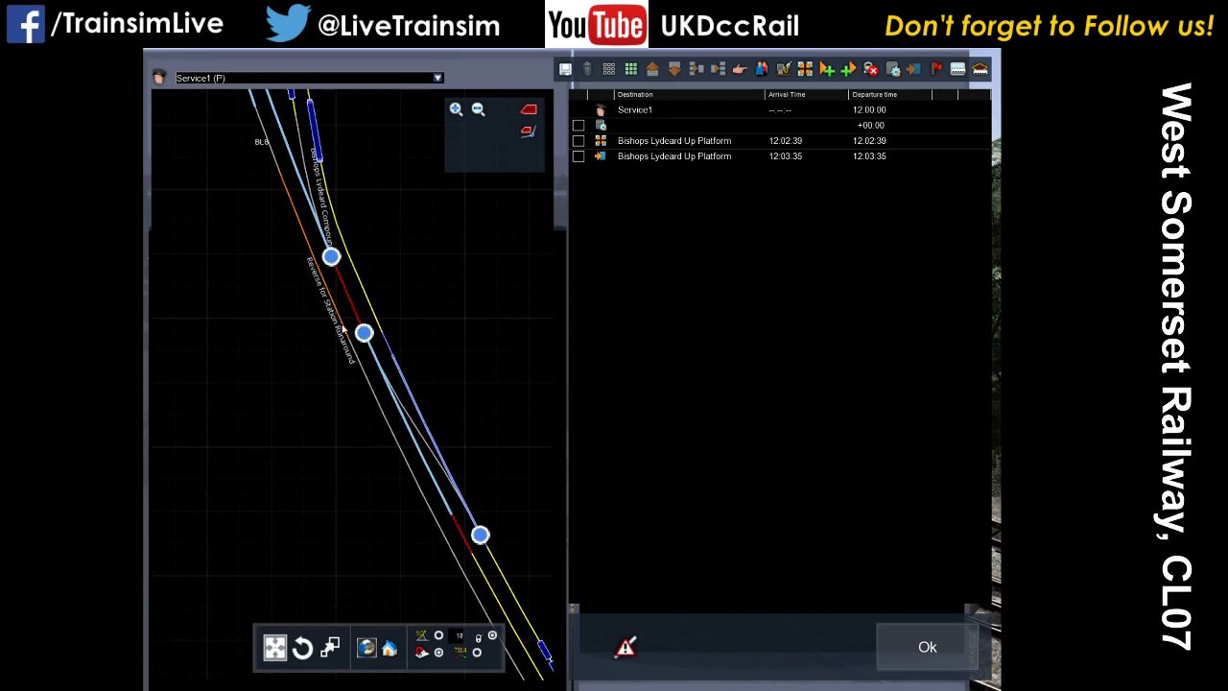
drag(270, 291, 383, 539)
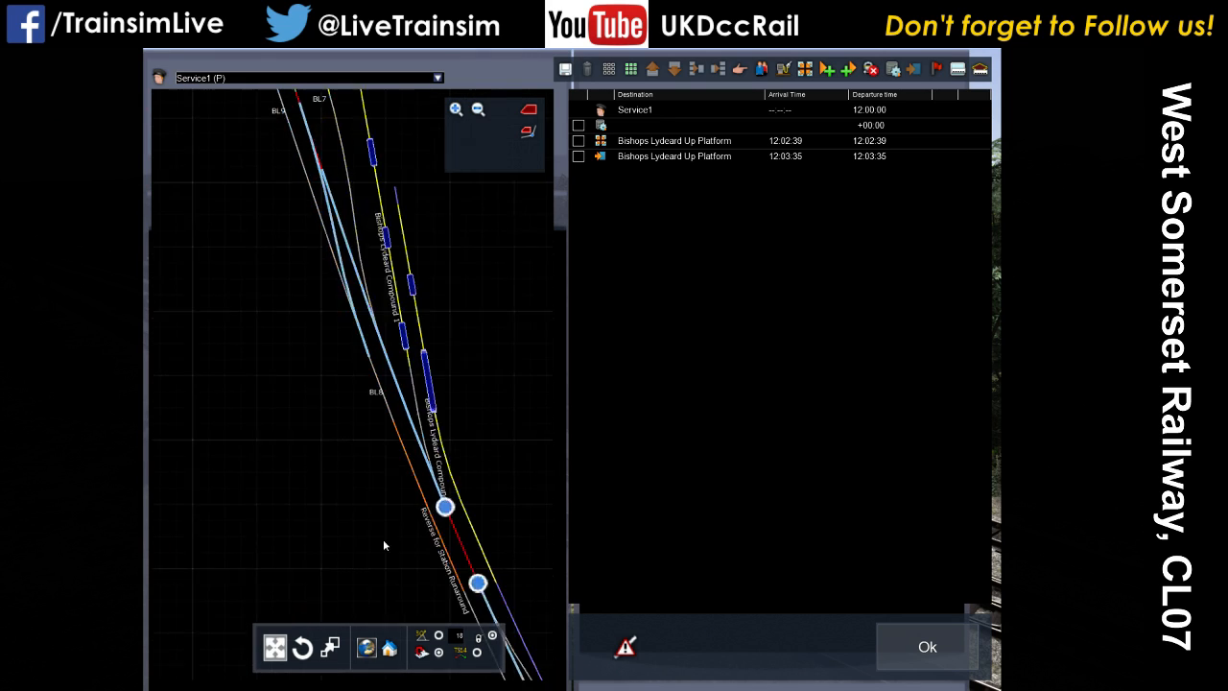
drag(291, 252, 379, 537)
drag(270, 296, 284, 326)
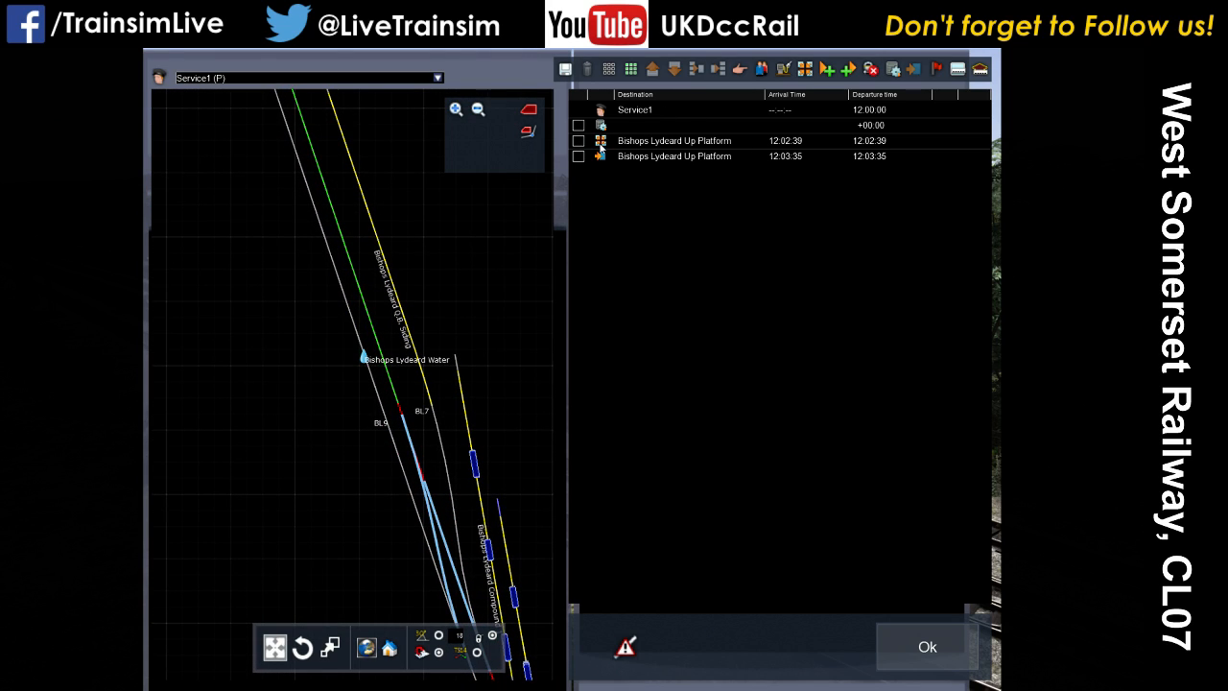
Step: Add a Stop at Destinations instruction for Reverse for Station Runaround between the two Bishops Lydeard Up Platform entries
click(740, 70)
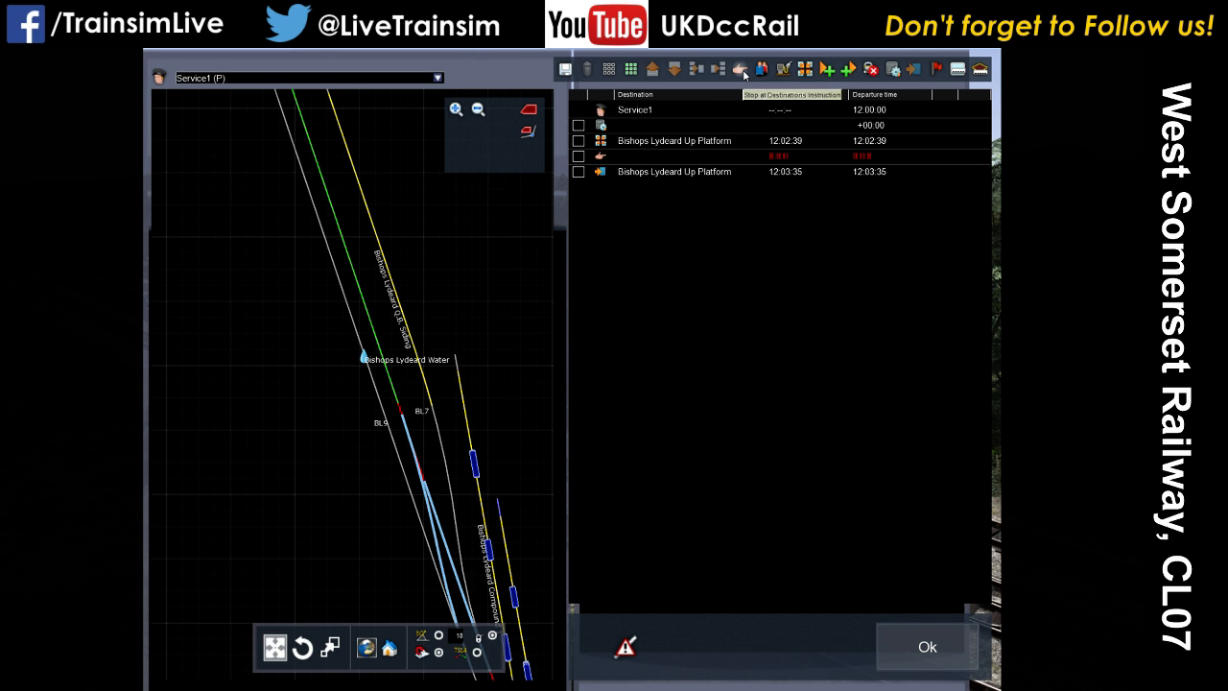
double_click(601, 159)
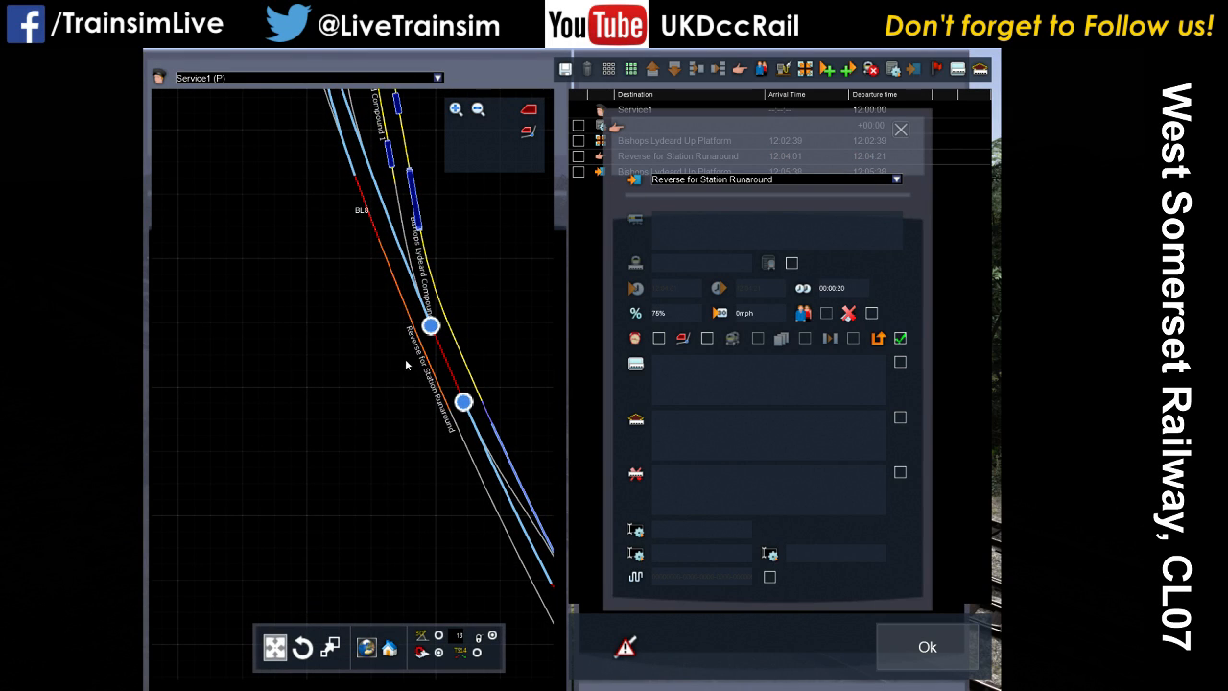
click(900, 131)
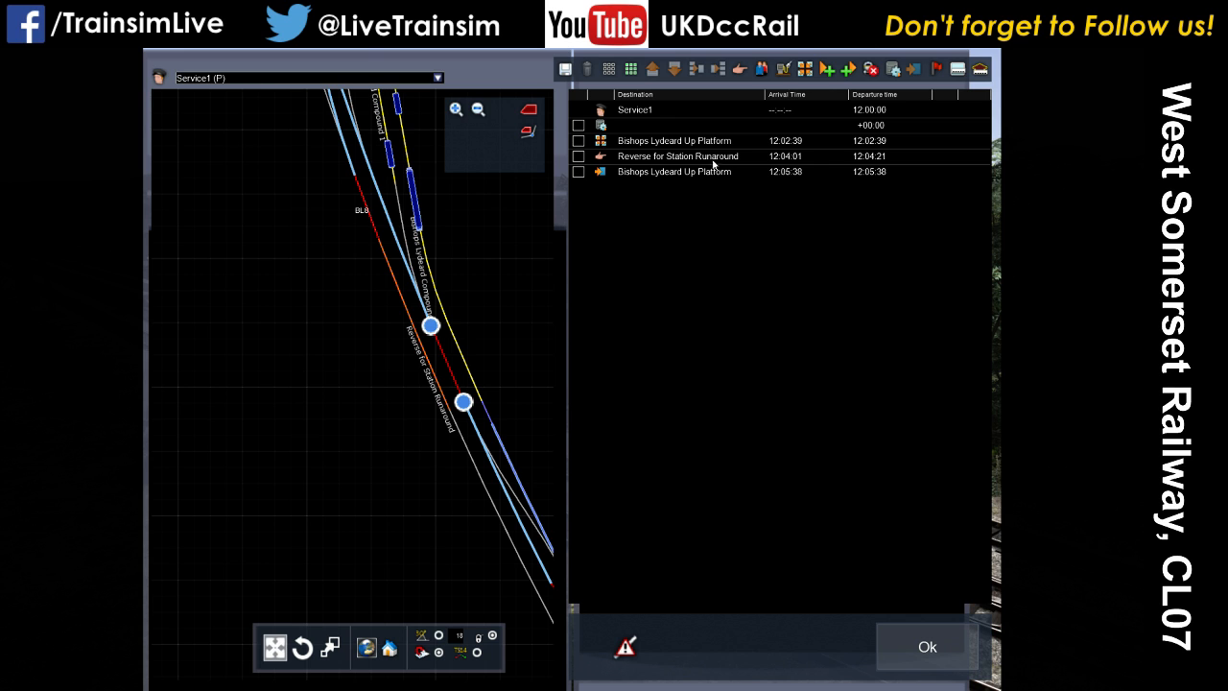
Step: Set the stop duration at Reverse for Station Runaround to 40 seconds
drag(288, 182, 325, 285)
click(601, 159)
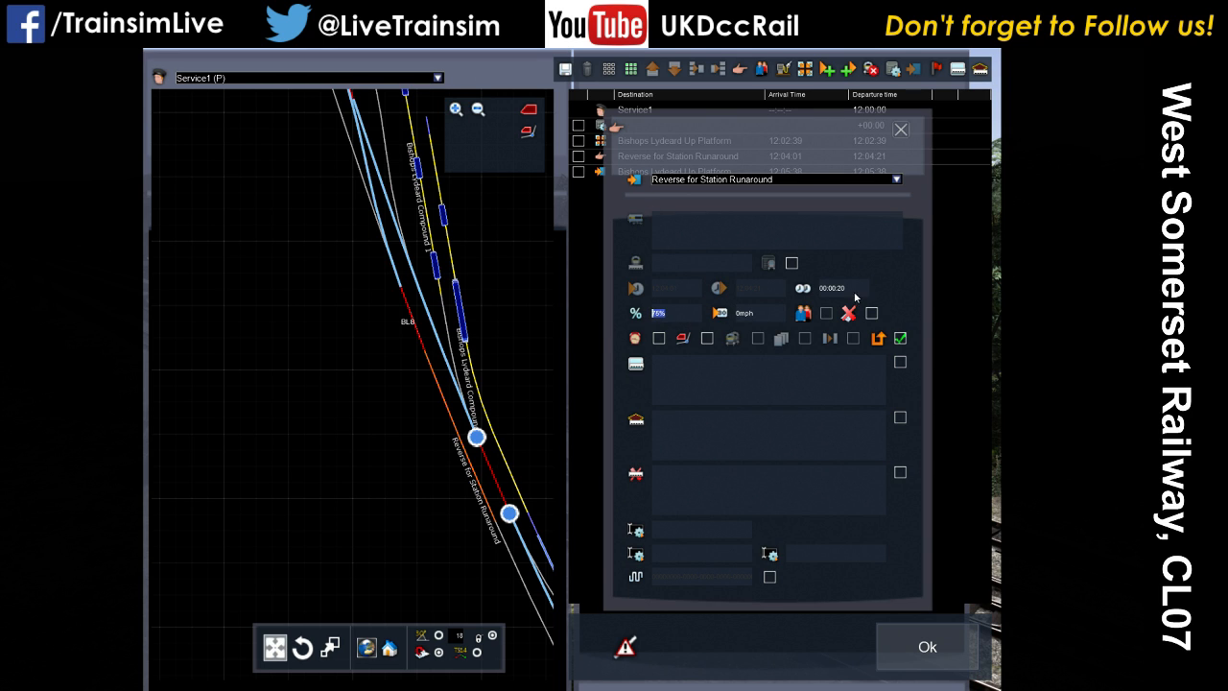
click(825, 289)
click(839, 288)
key(Delete)
text(4)
click(902, 129)
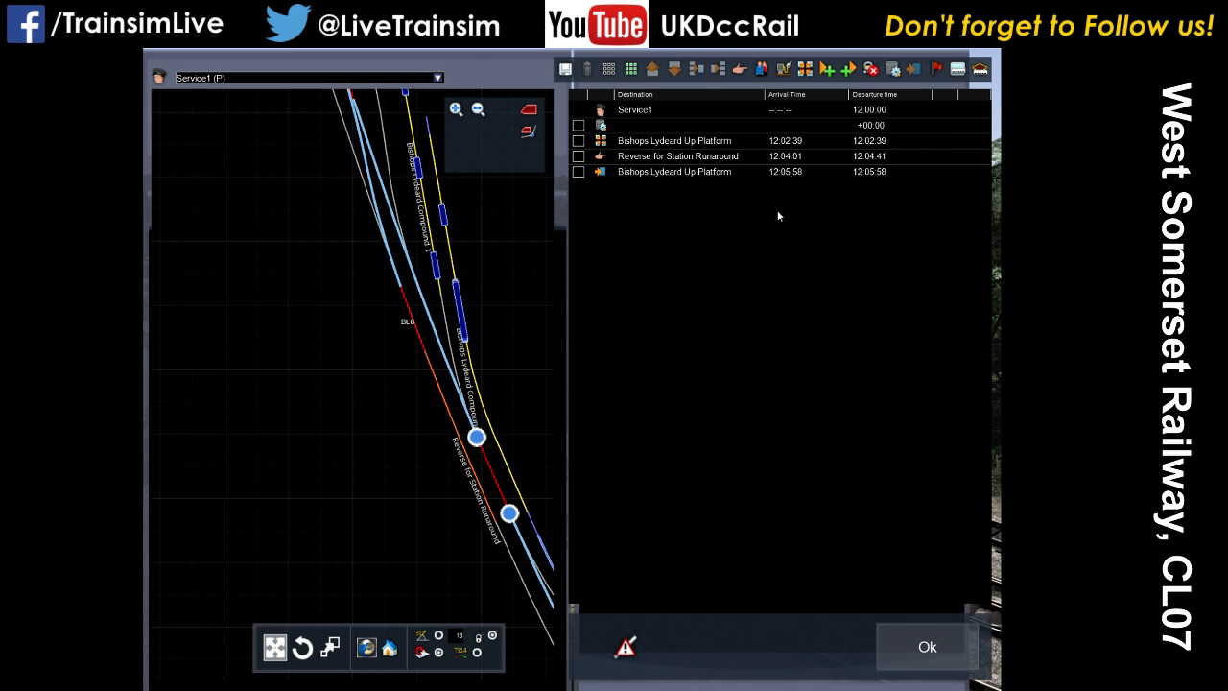
Step: Review the wagon drop-off instruction at Bishops Lydeard Up Platform and the track map from the reversing marker through the platforms to BL3
click(601, 172)
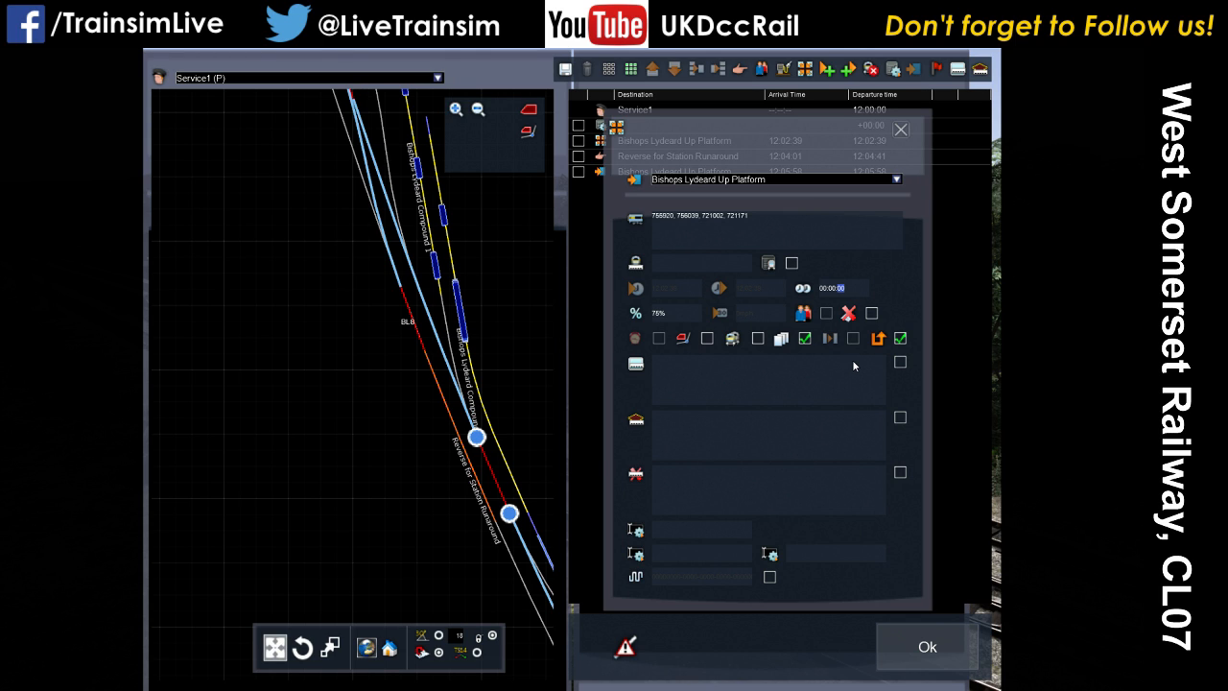
click(901, 129)
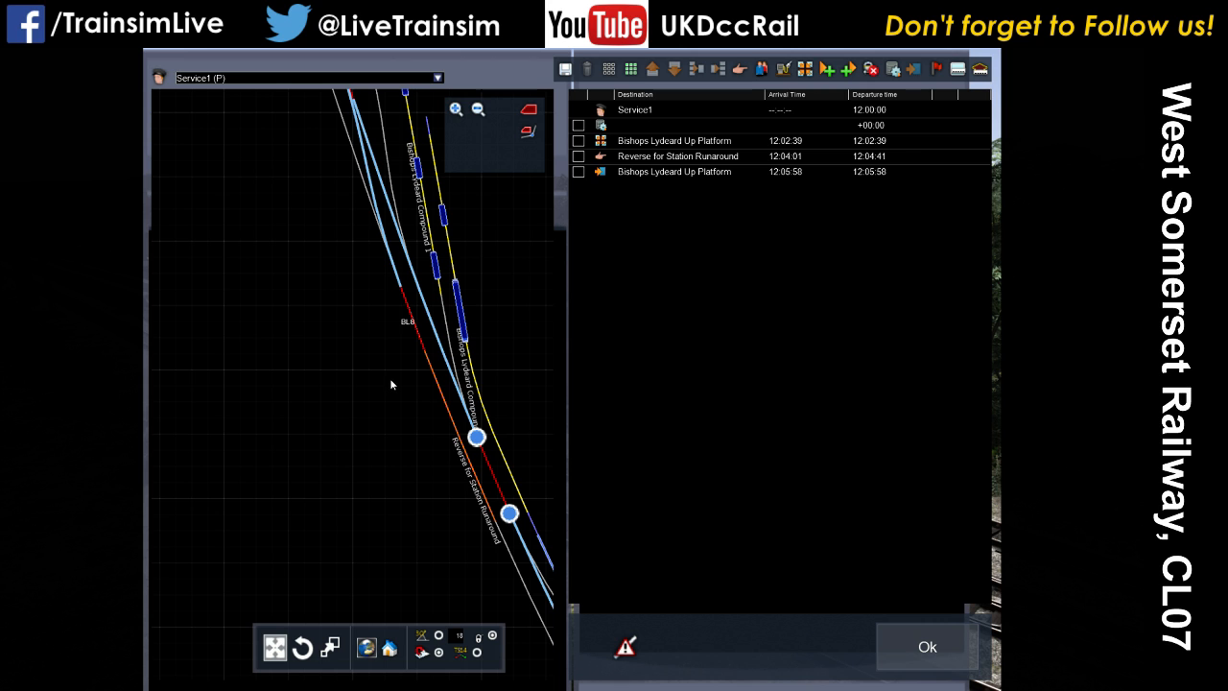
drag(329, 279, 426, 387)
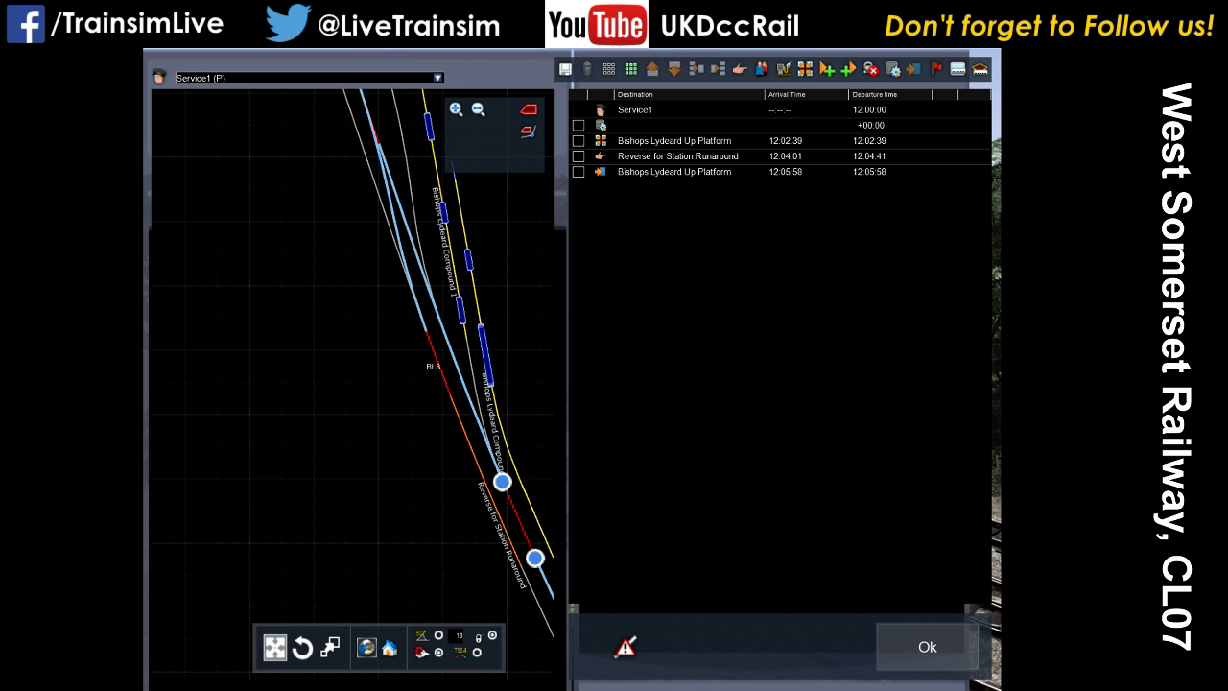
drag(338, 318, 348, 406)
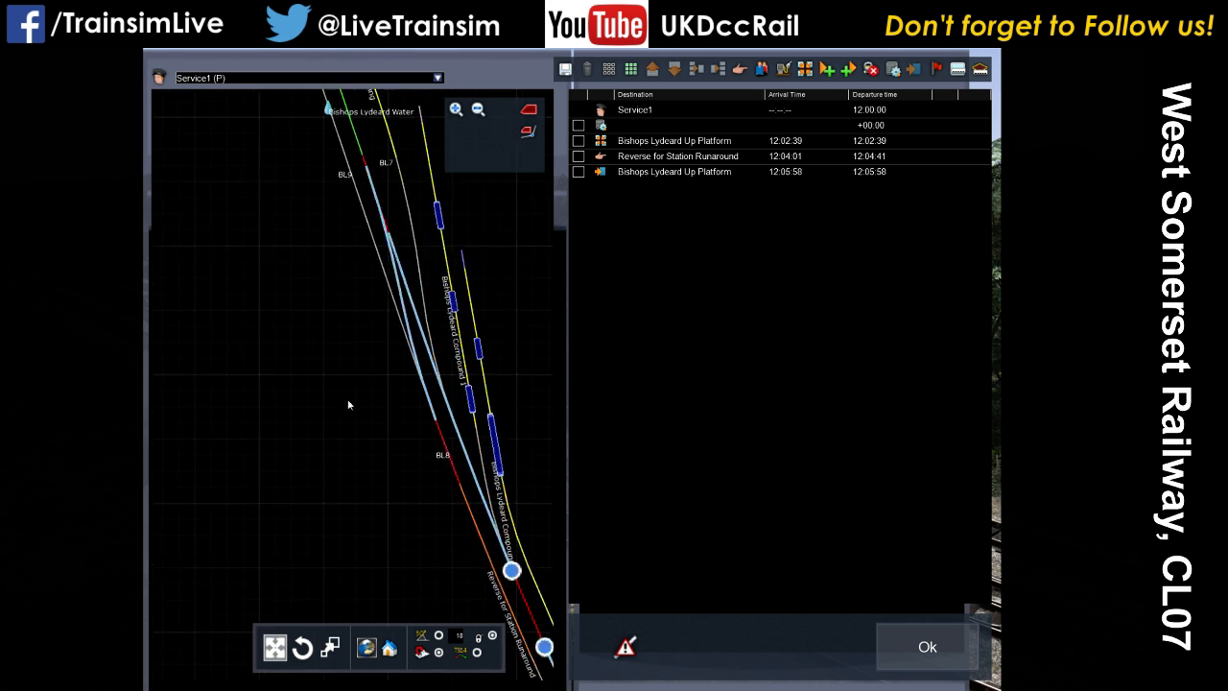
drag(316, 250, 347, 344)
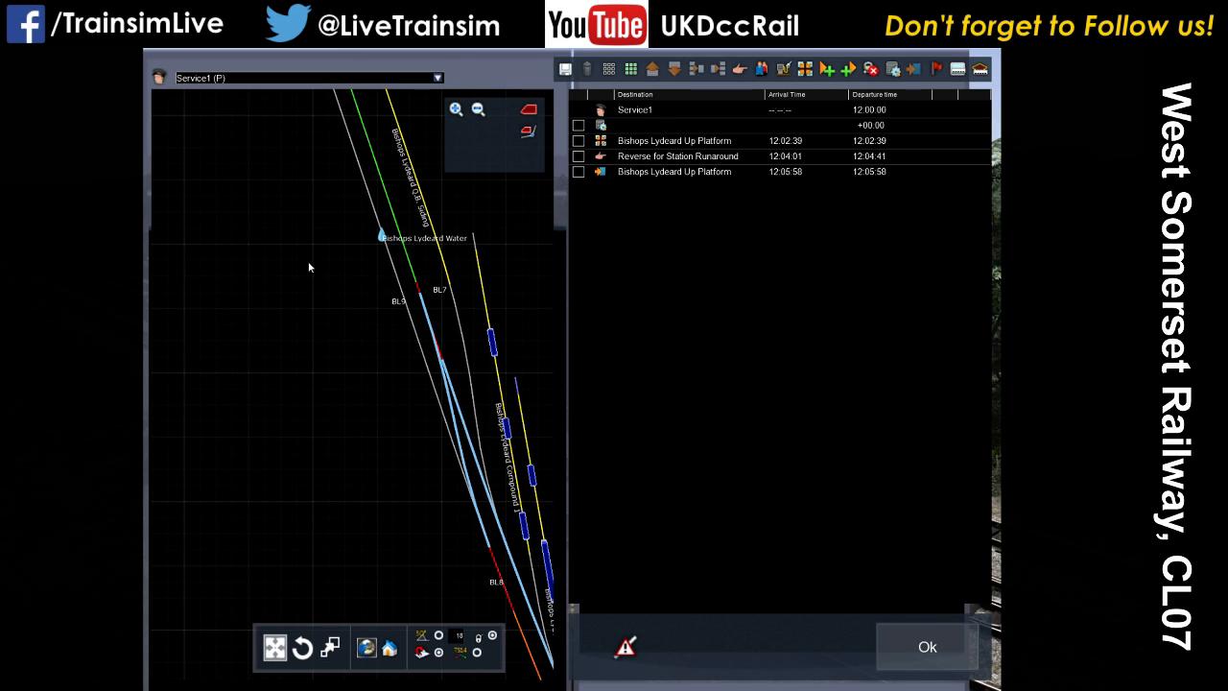
drag(292, 188, 331, 375)
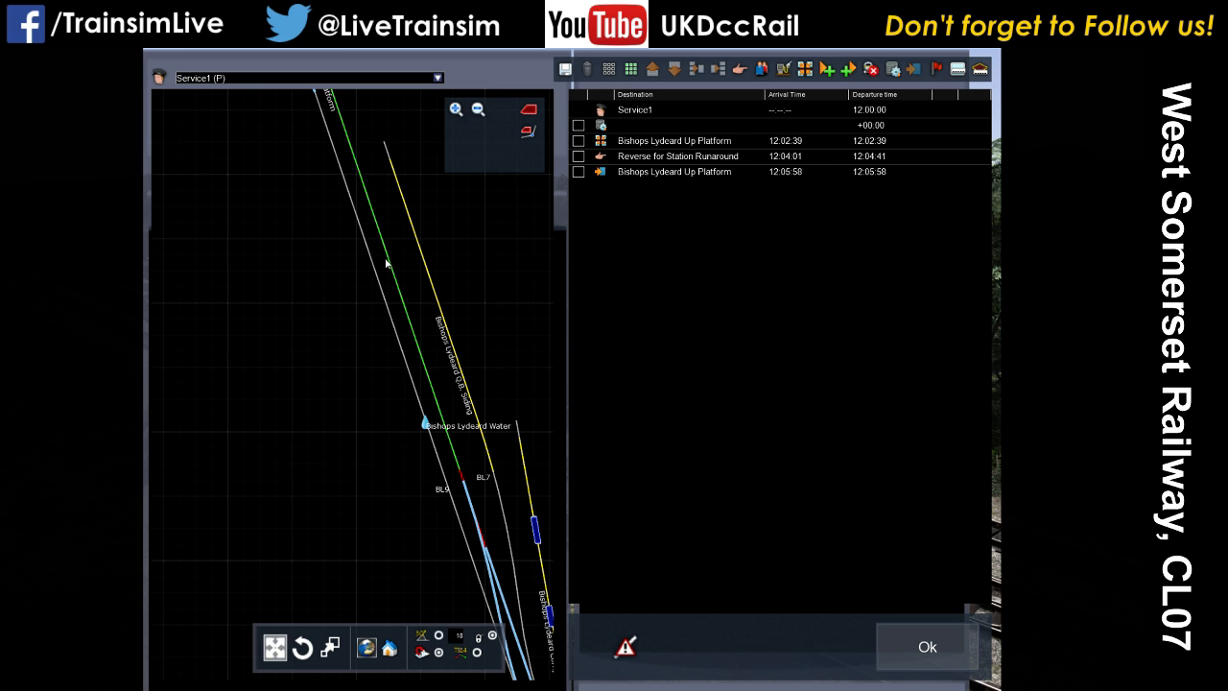
drag(462, 576, 401, 407)
drag(252, 96, 429, 580)
drag(327, 207, 436, 587)
drag(266, 96, 392, 482)
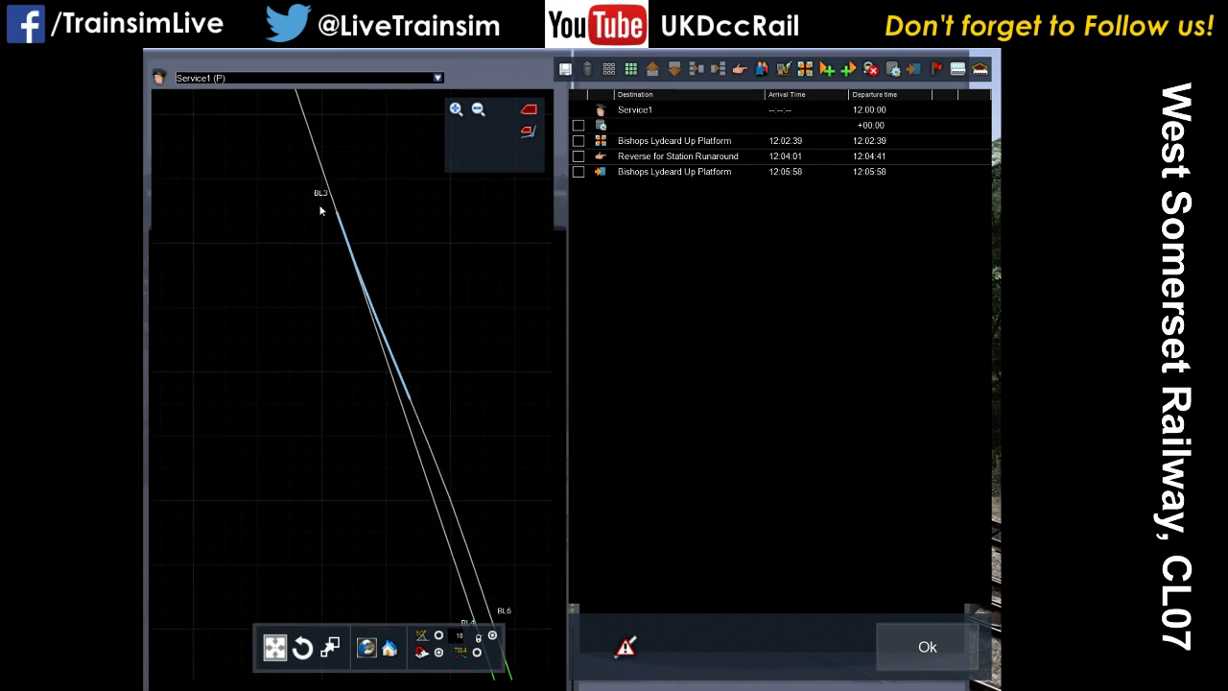
drag(461, 540, 373, 182)
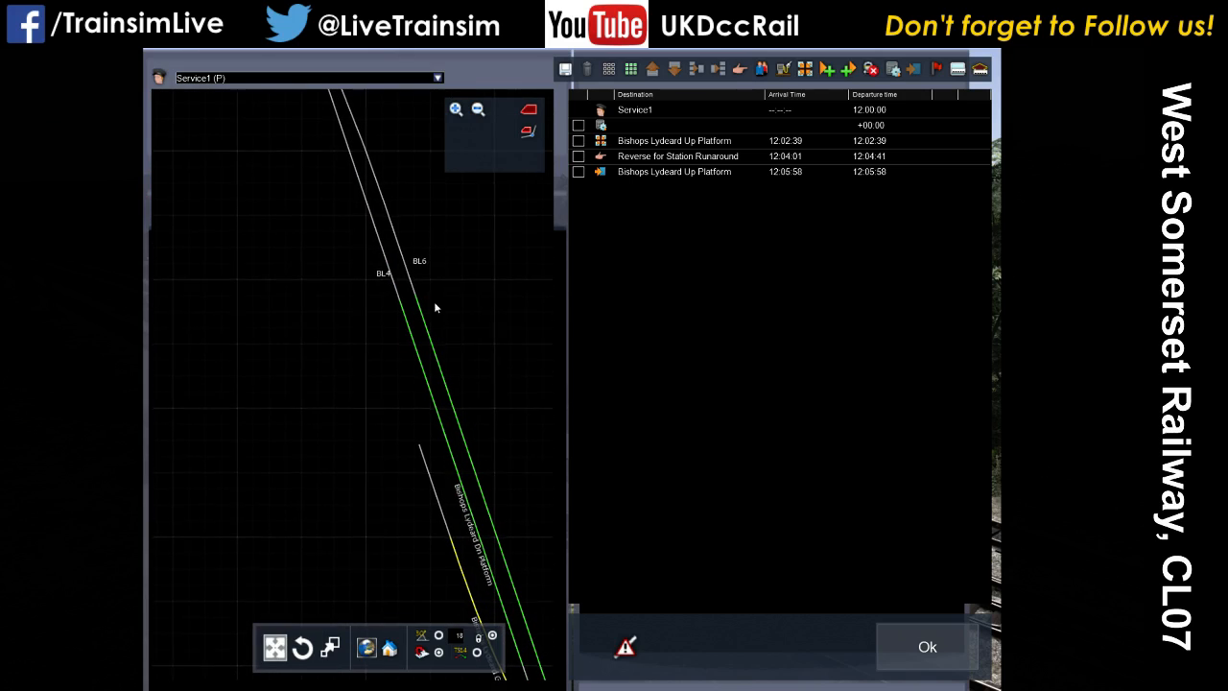
drag(500, 491, 399, 213)
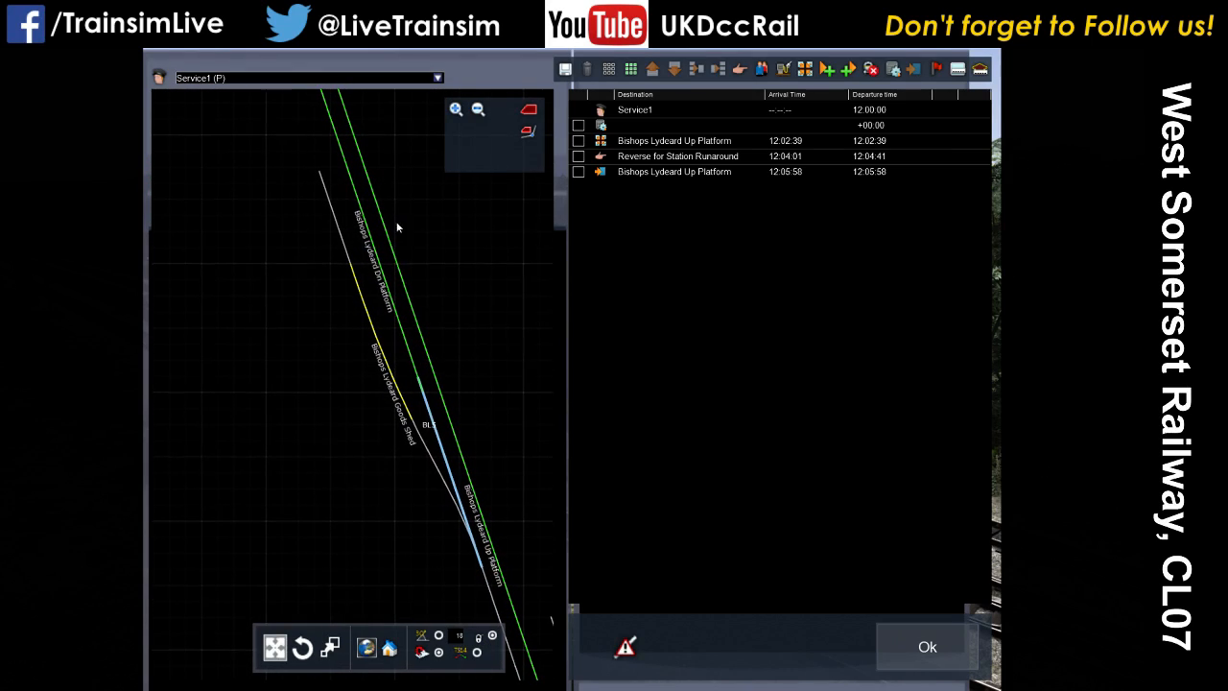